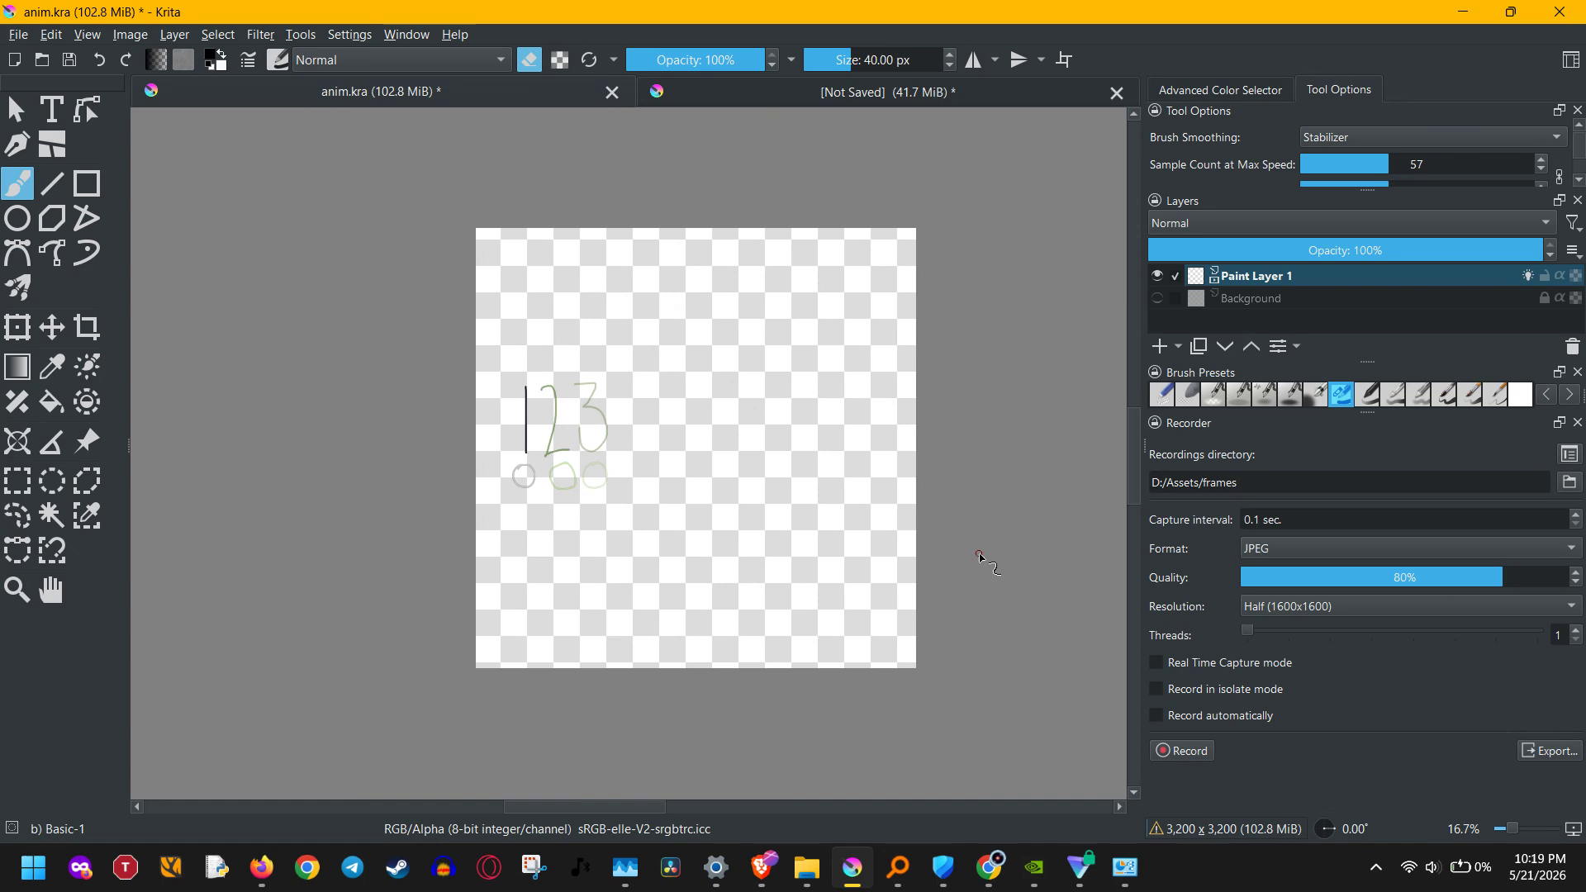
Step: Switch to File Explorer and copy the HRT.kra~ backup file in the Assets folder
click(825, 879)
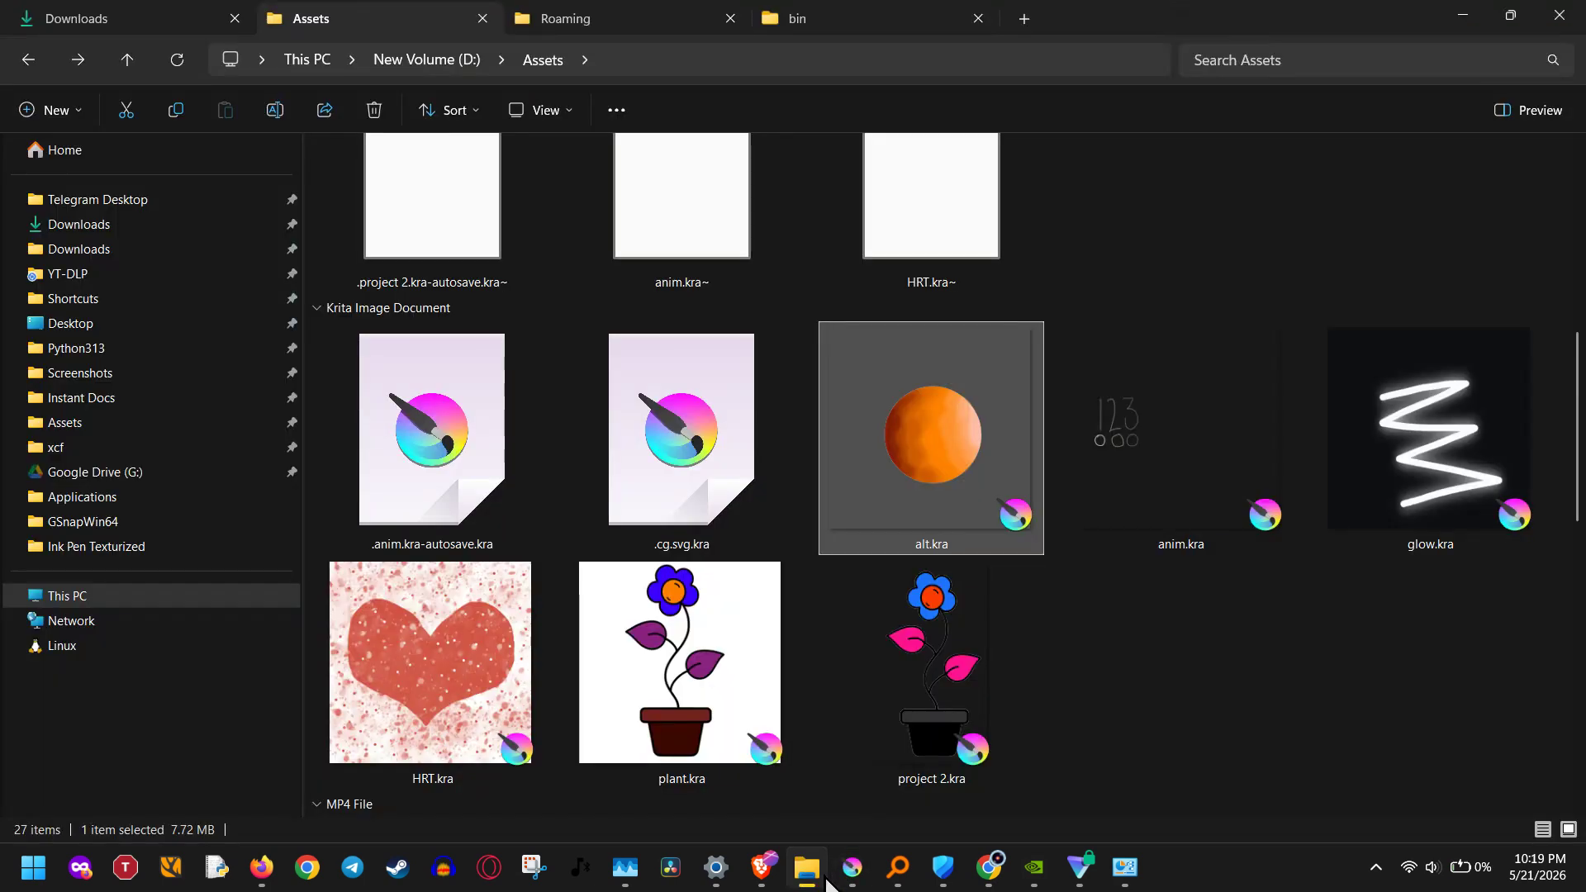
scroll(1127, 684, up, 4)
click(1127, 684)
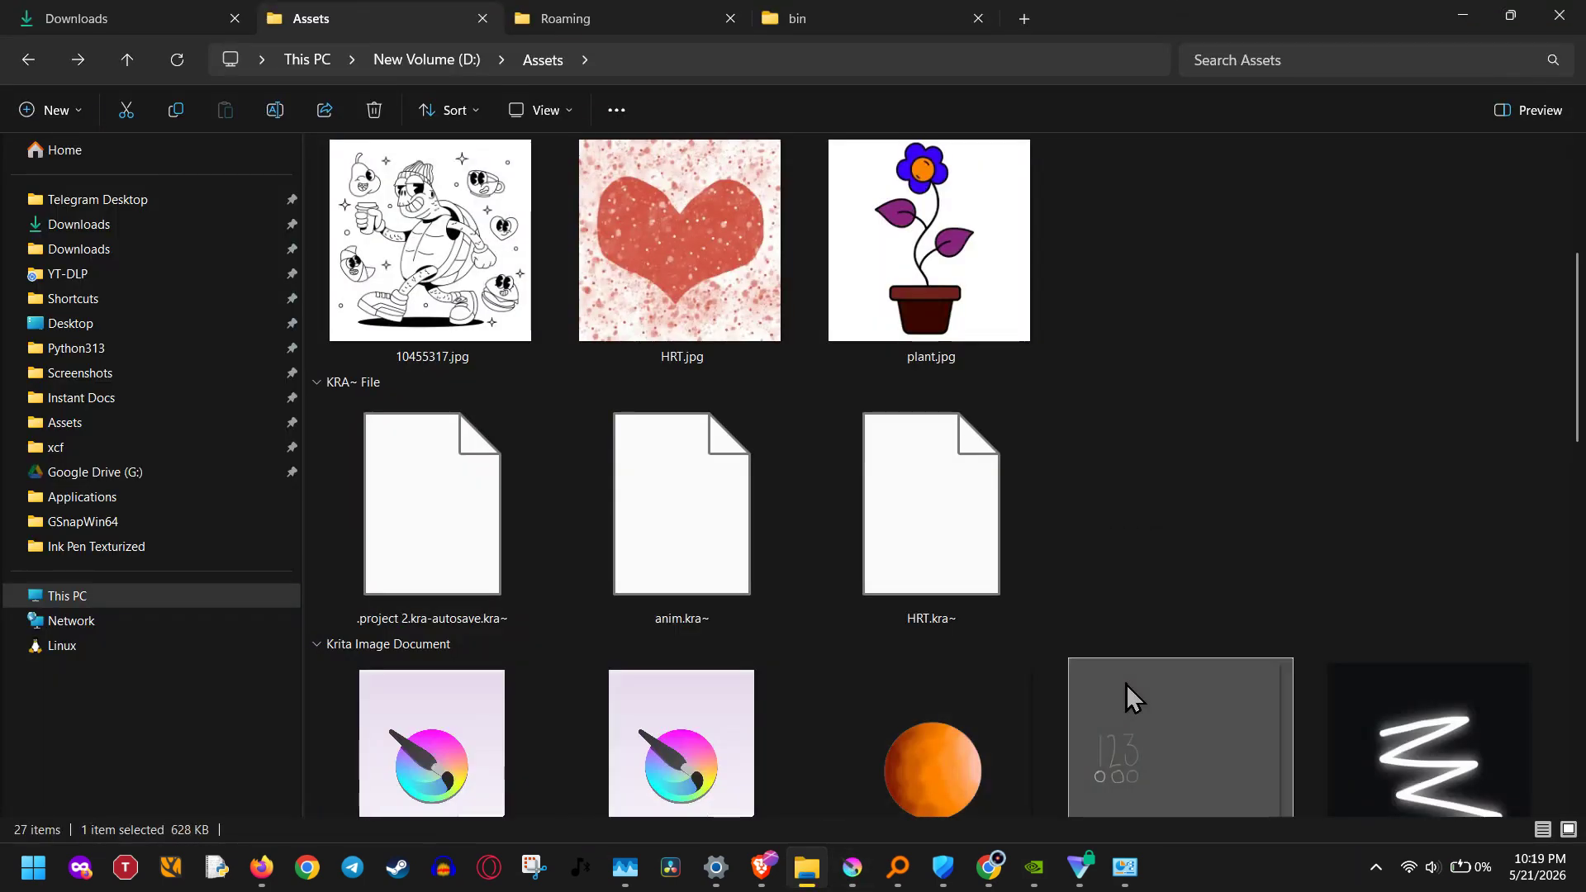
click(906, 549)
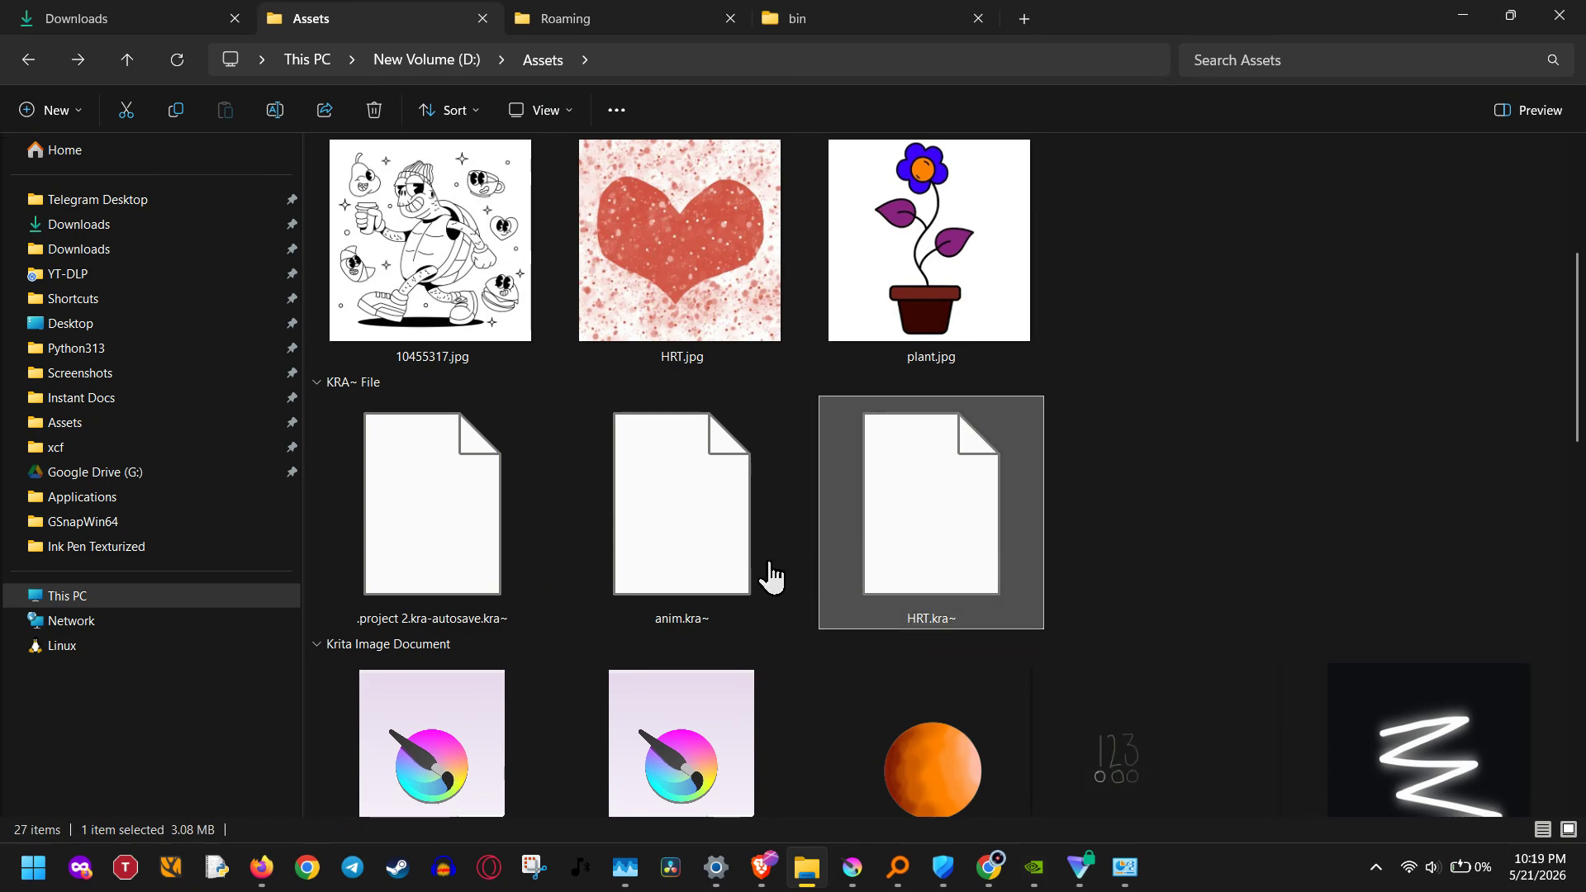
click(708, 609)
click(382, 628)
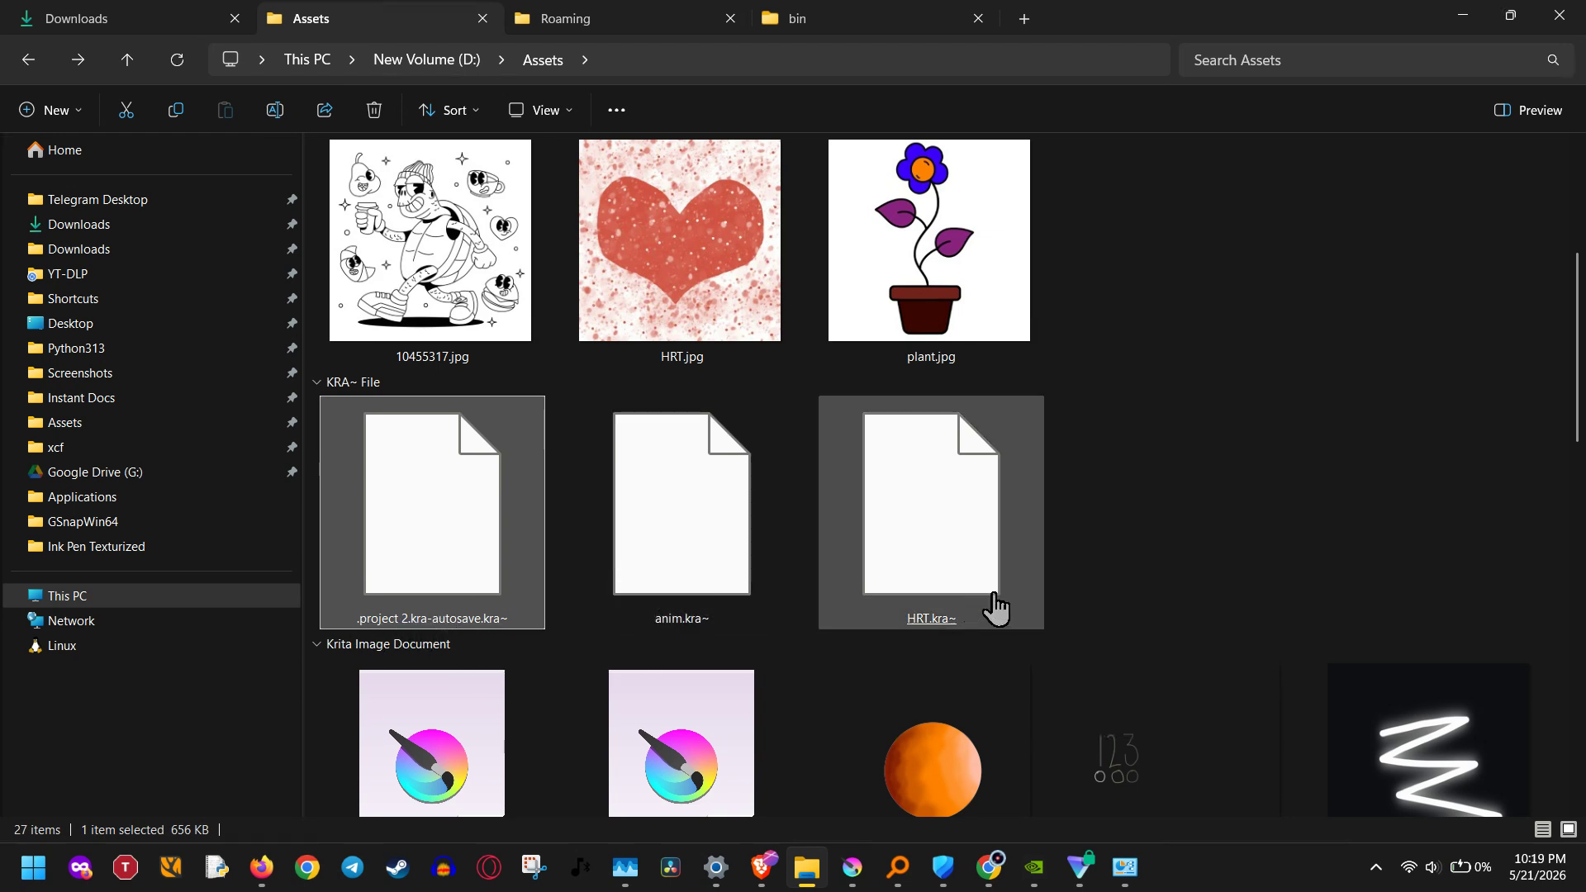
click(956, 582)
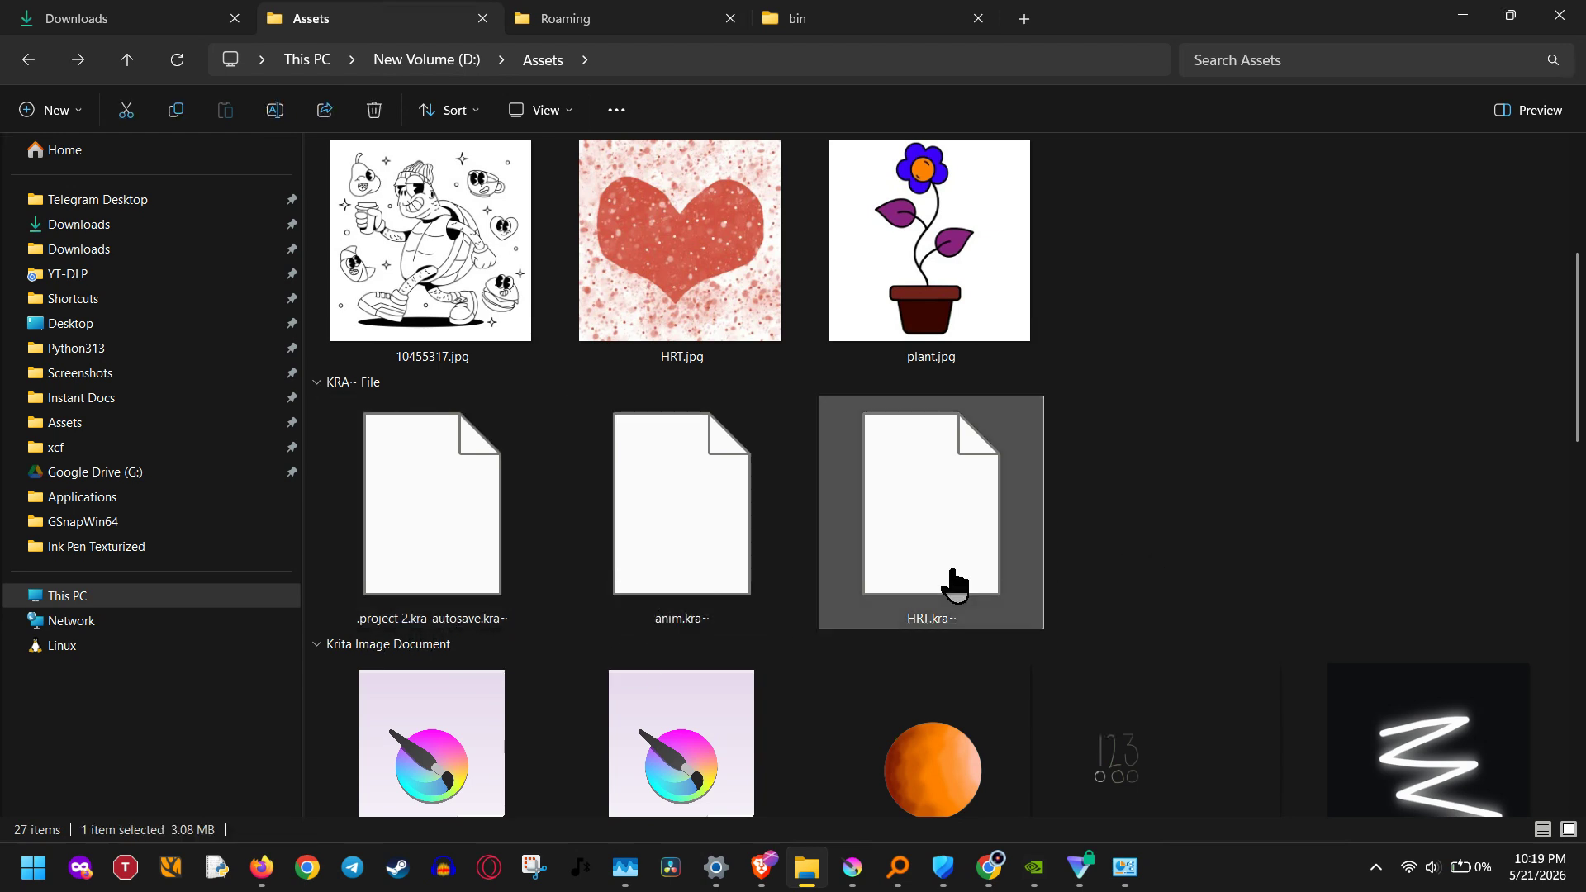
right_click(956, 582)
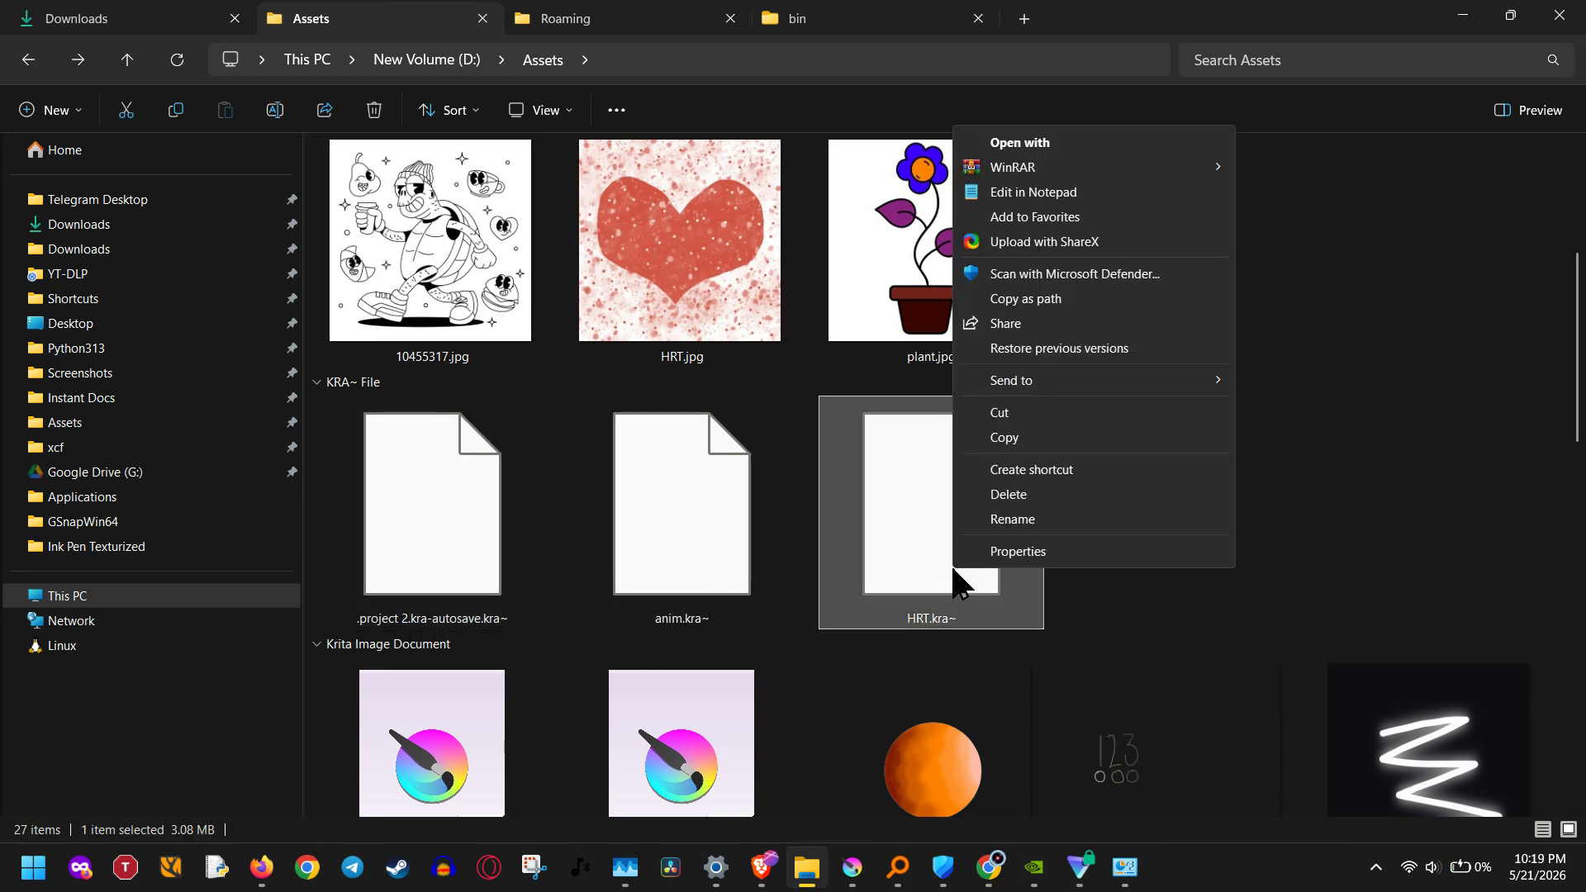
click(1026, 439)
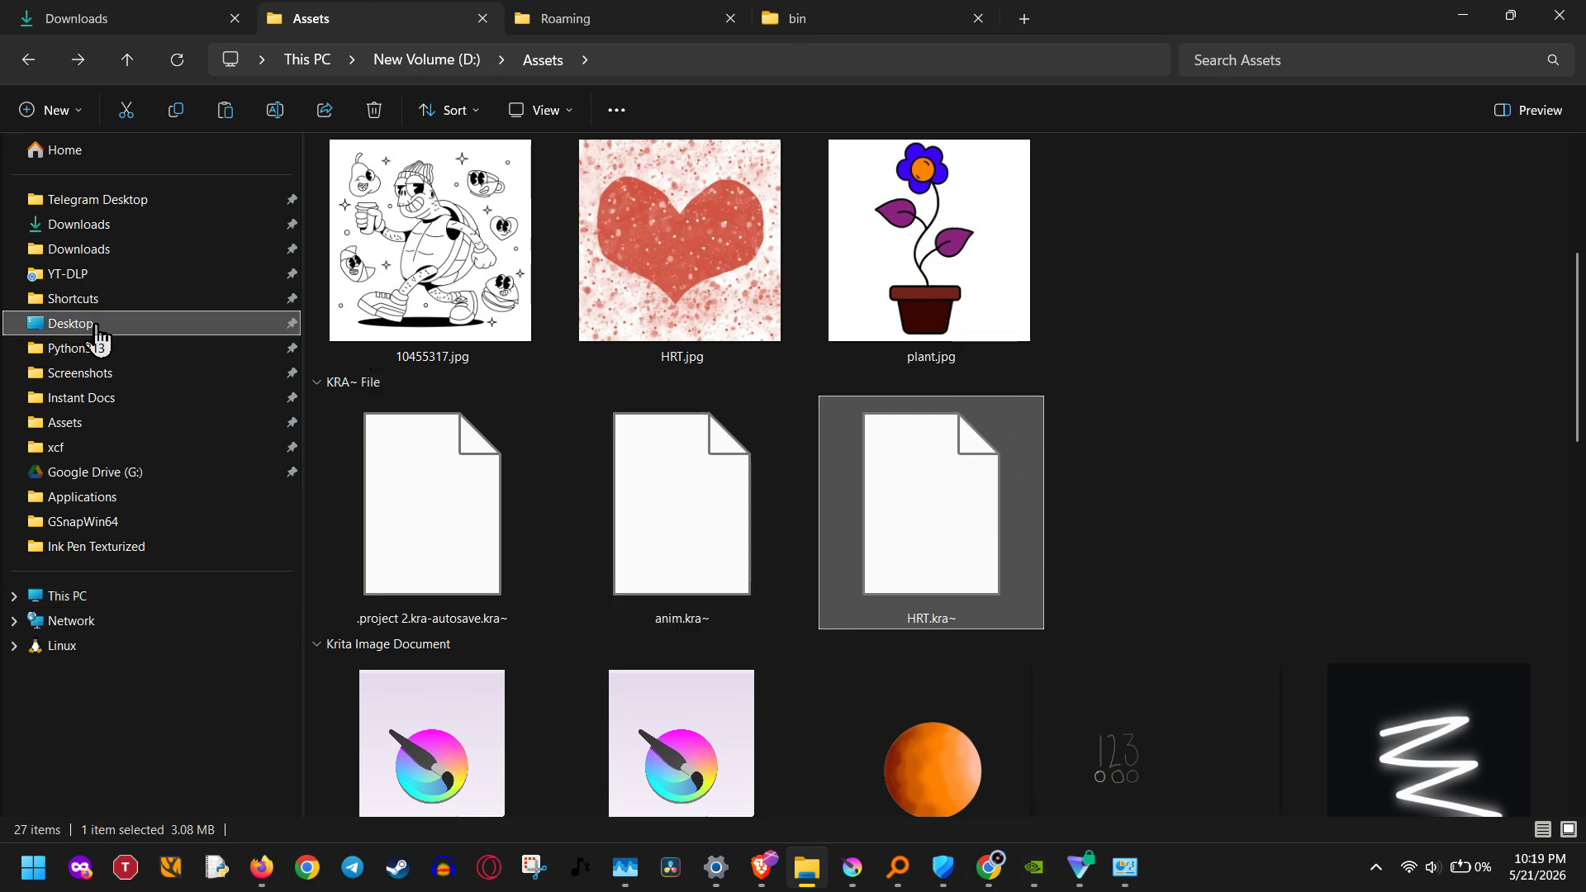
Step: Paste the copied backup file into the Desktop folder
click(75, 324)
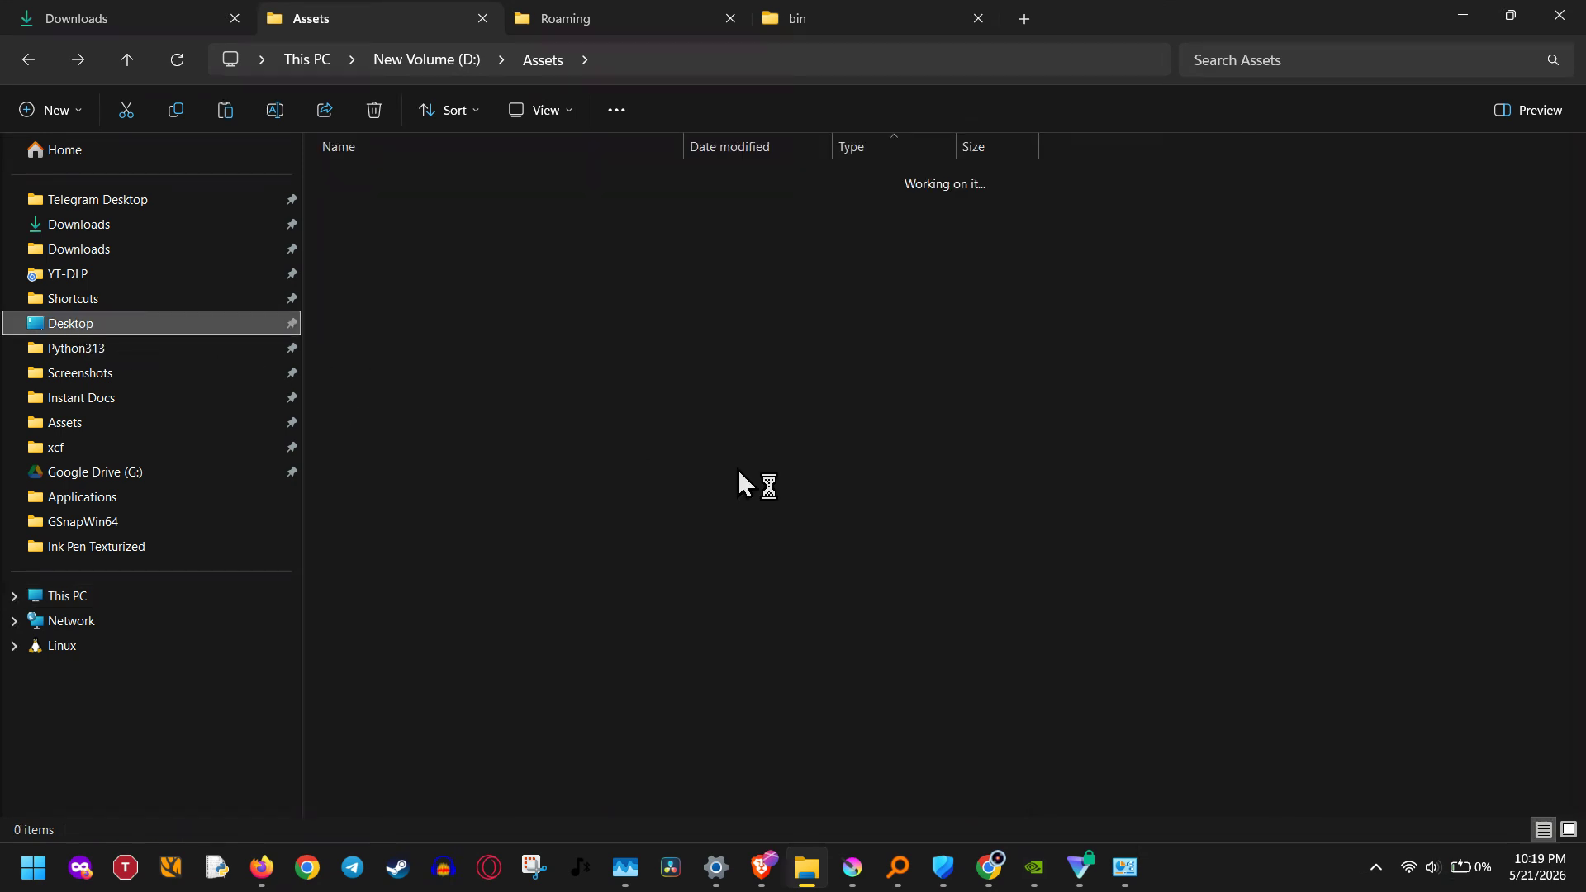
right_click(1192, 458)
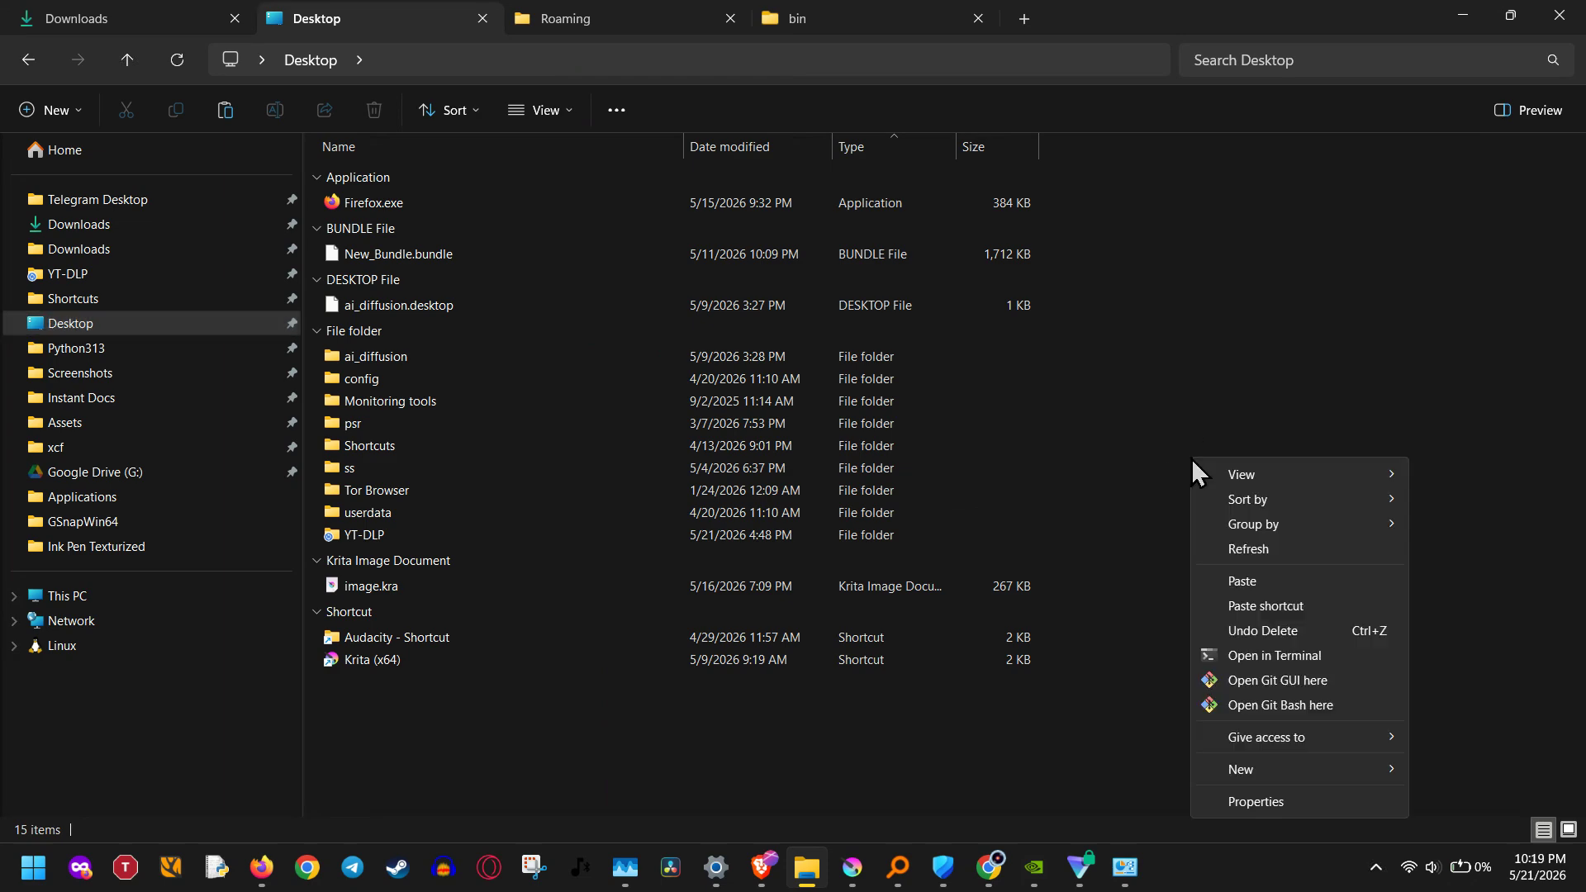
click(1243, 581)
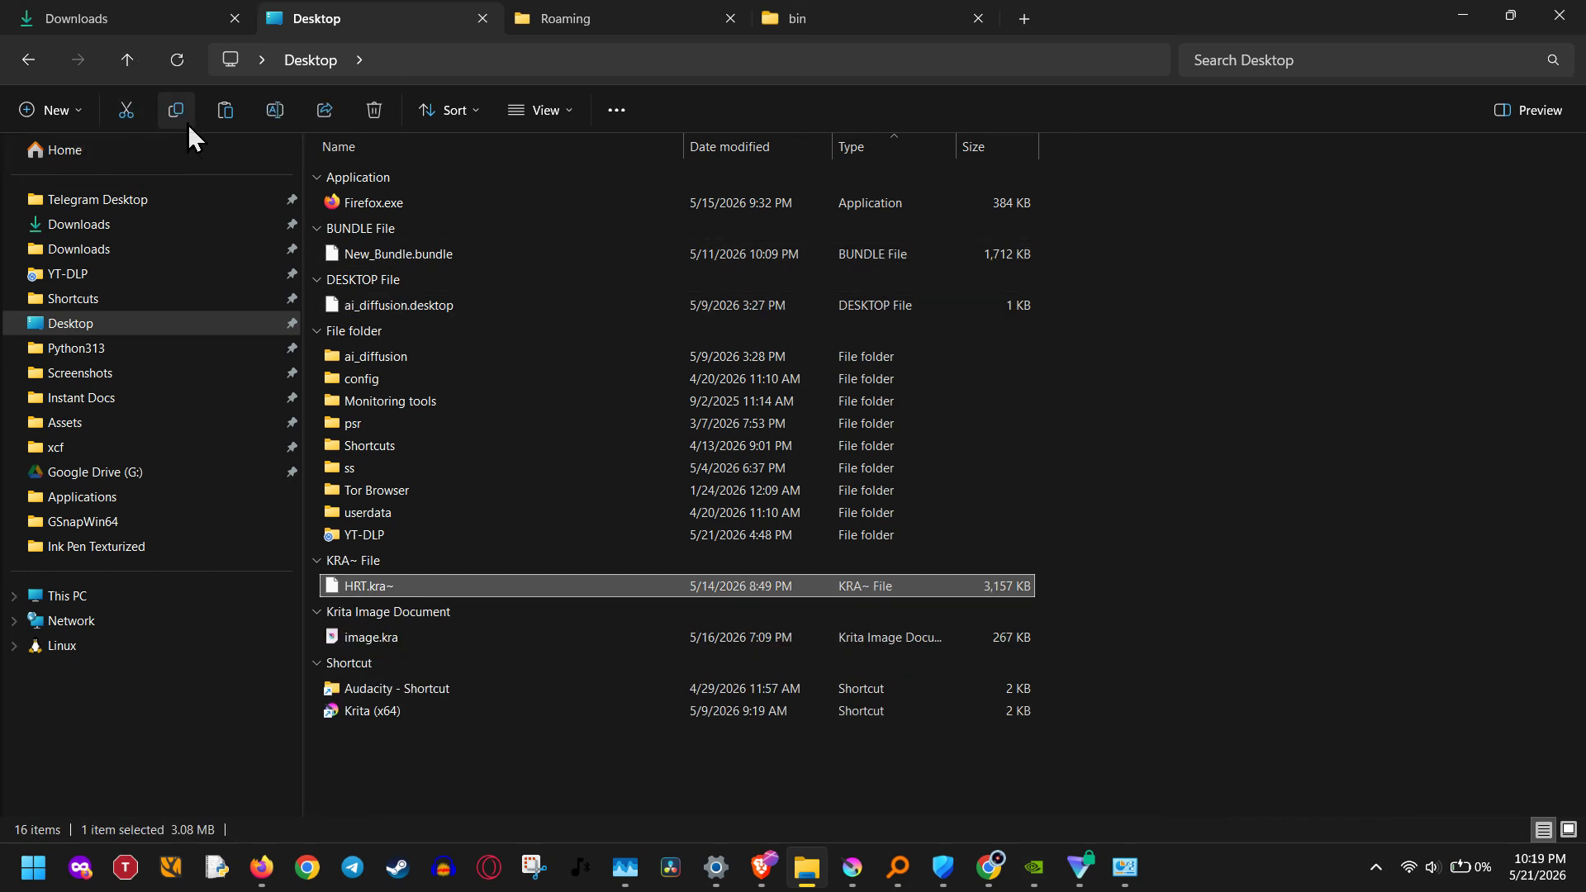
Step: Rename the pasted backup to HRT.kra by removing the tilde from its extension
click(271, 122)
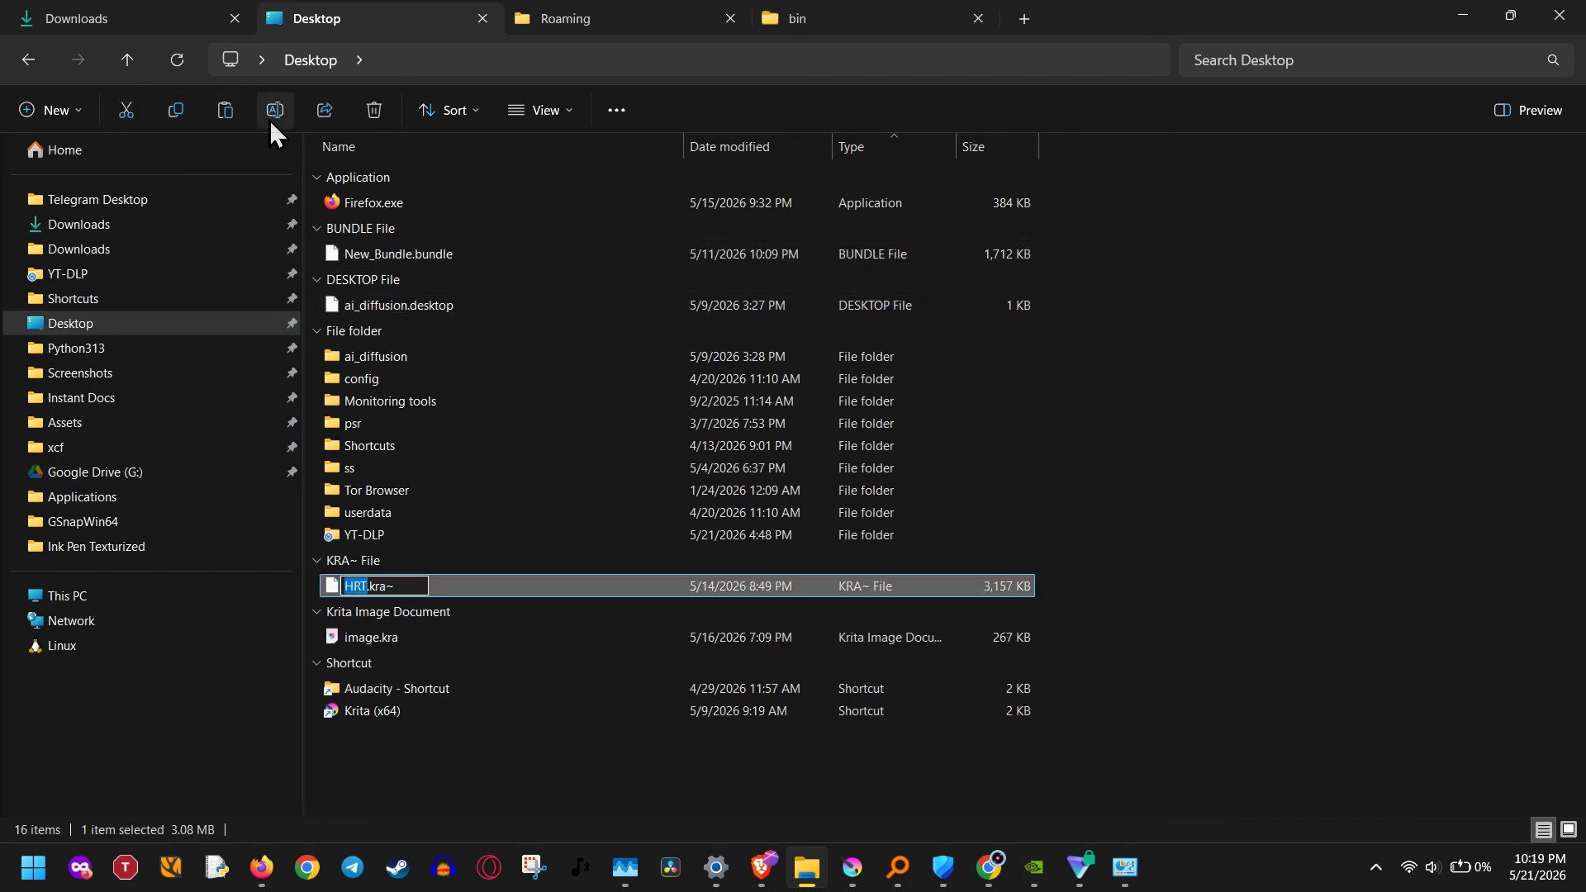
key(End)
key(BackSpace)
key(Return)
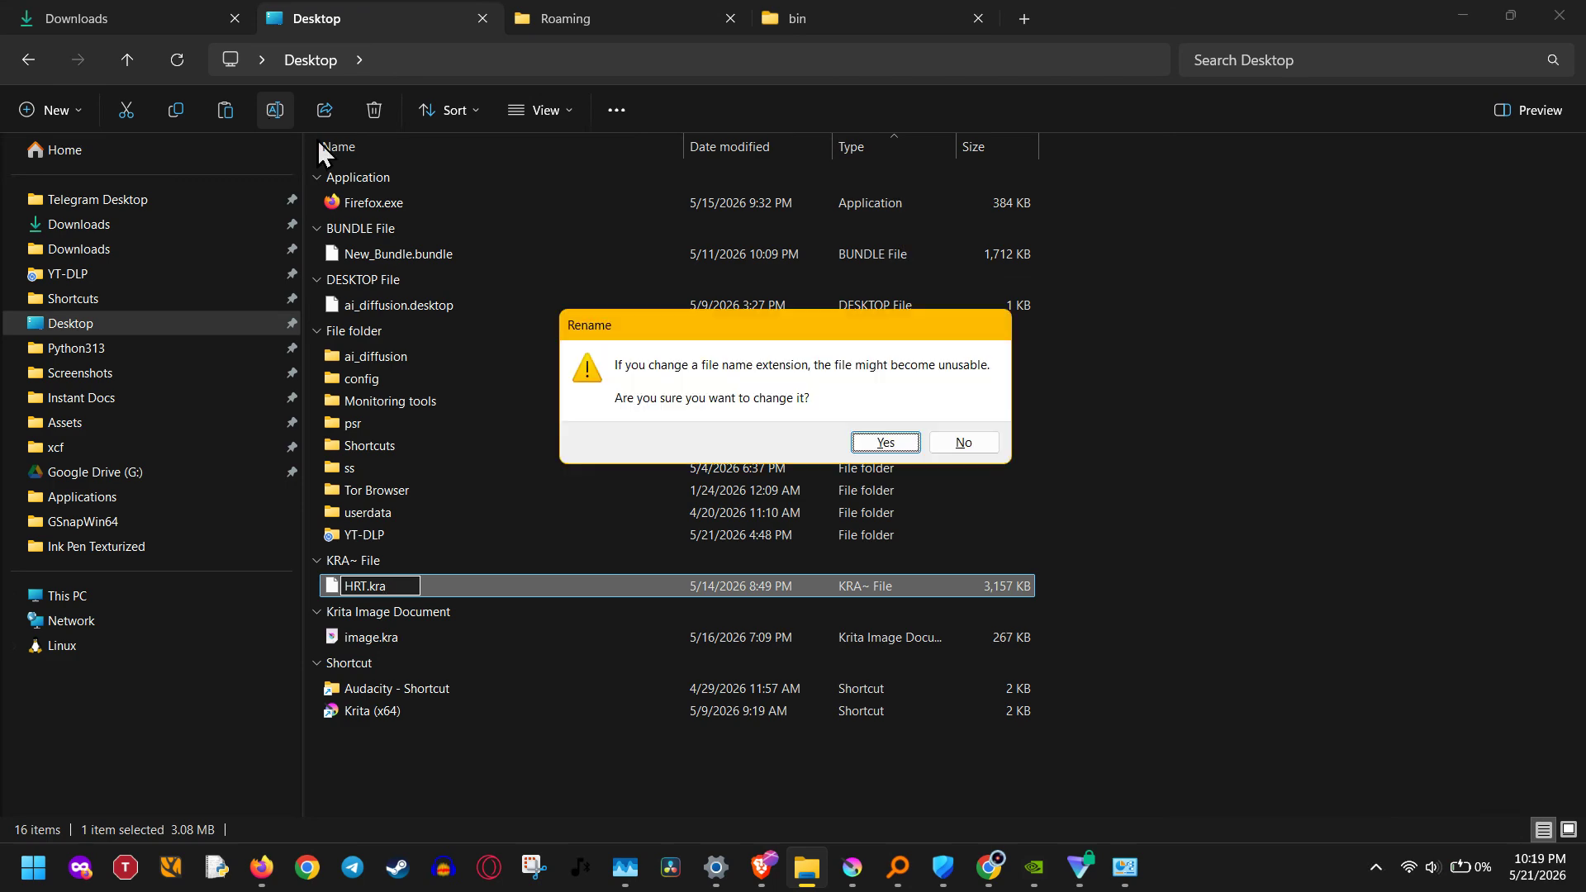
click(885, 440)
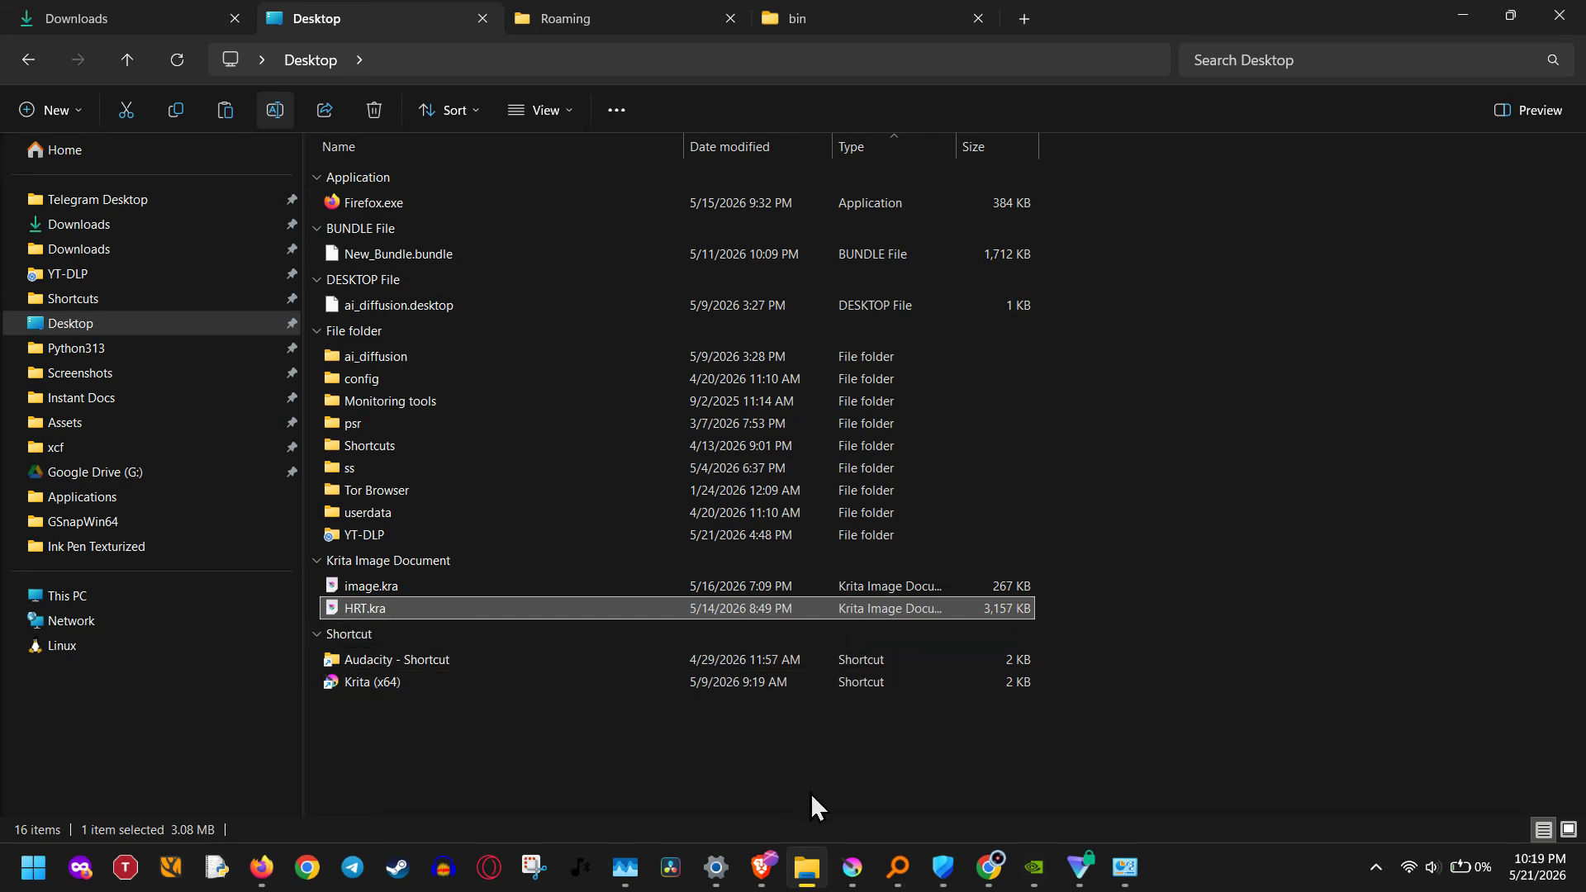
Step: Open HRT.kra in Krita to check it, and close it and the unsaved untitled document without saving
click(856, 844)
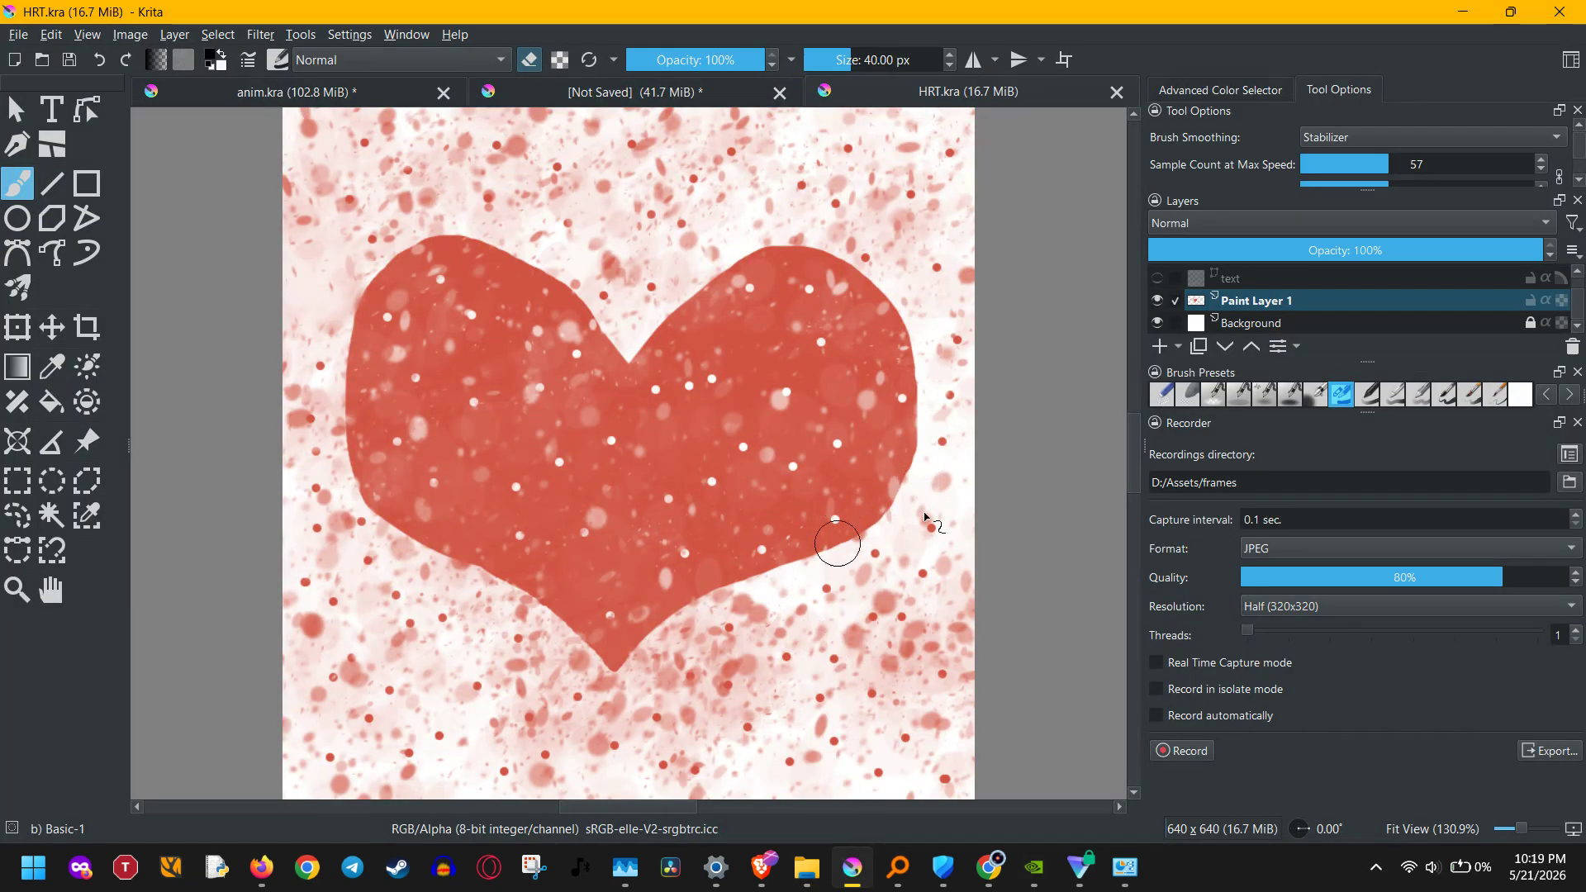
click(1117, 93)
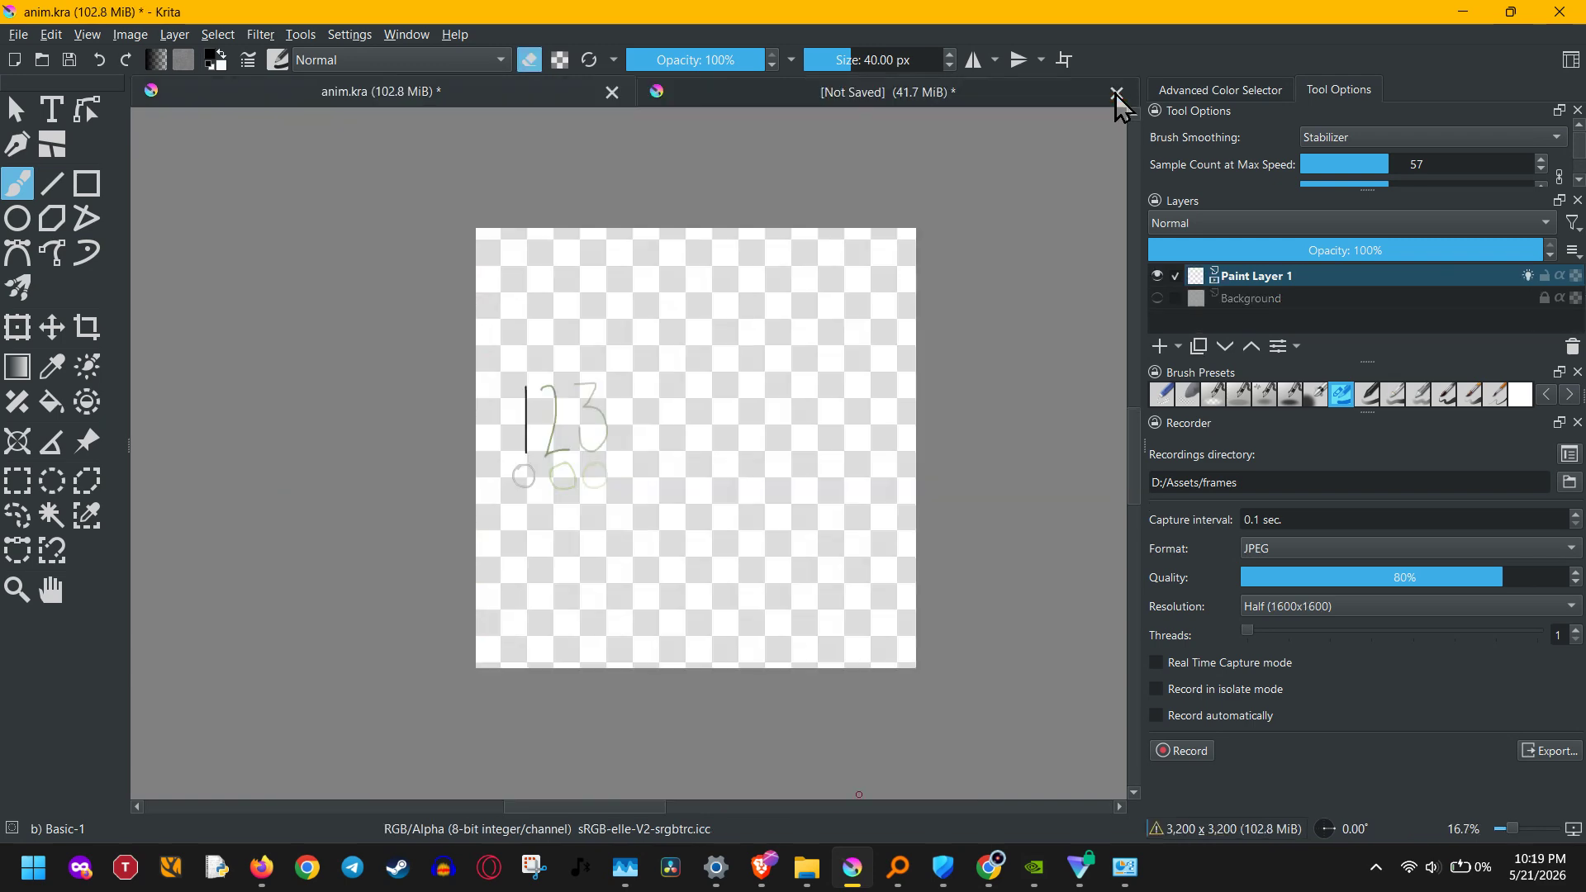
click(1084, 95)
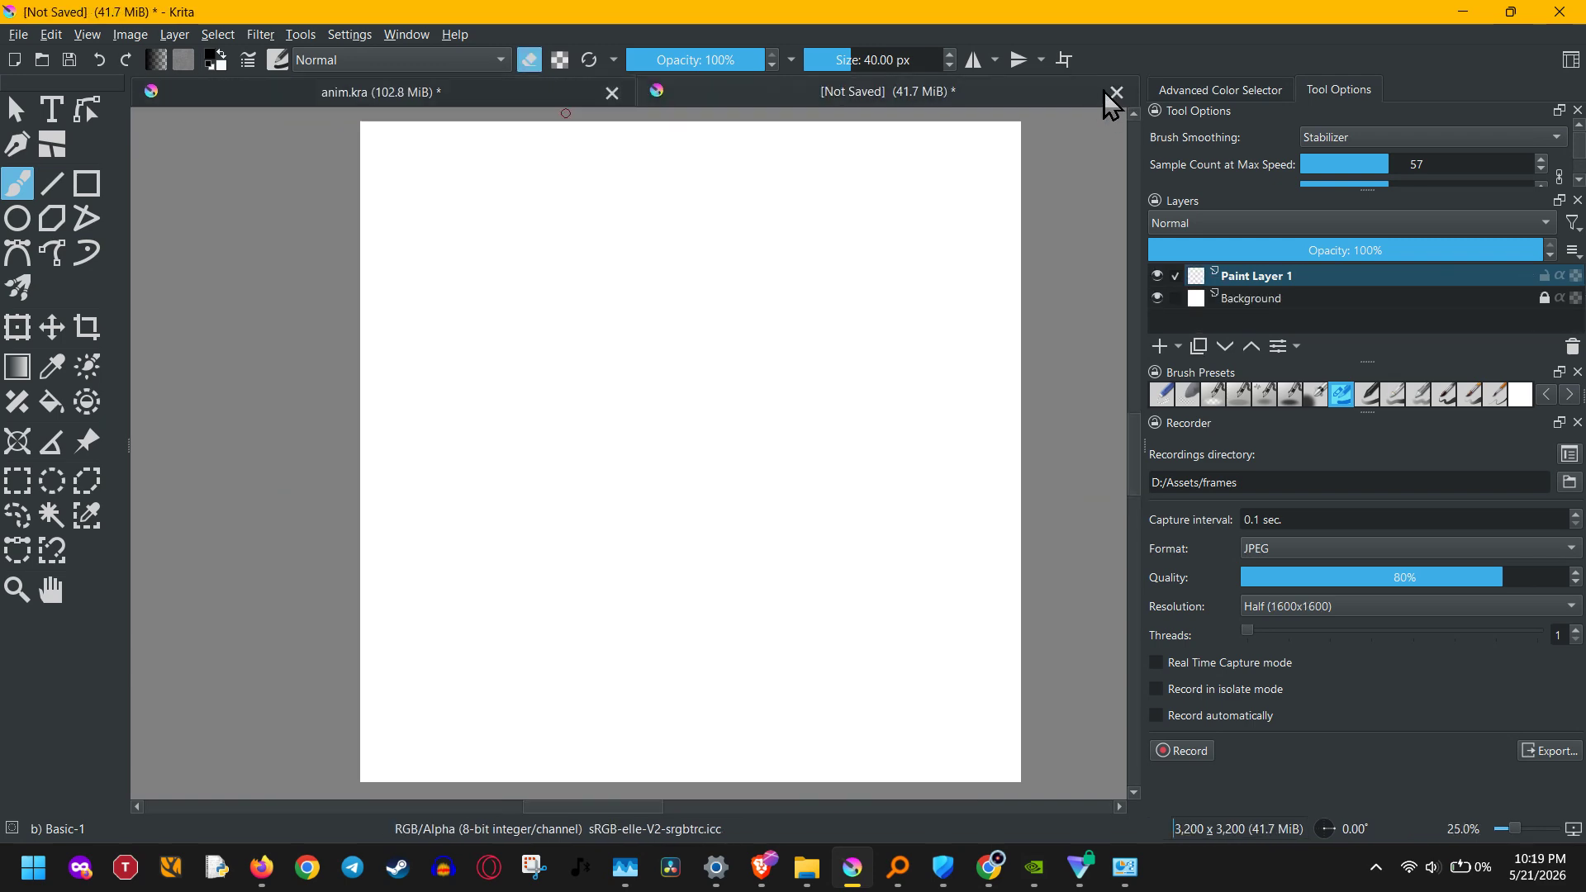
click(1117, 92)
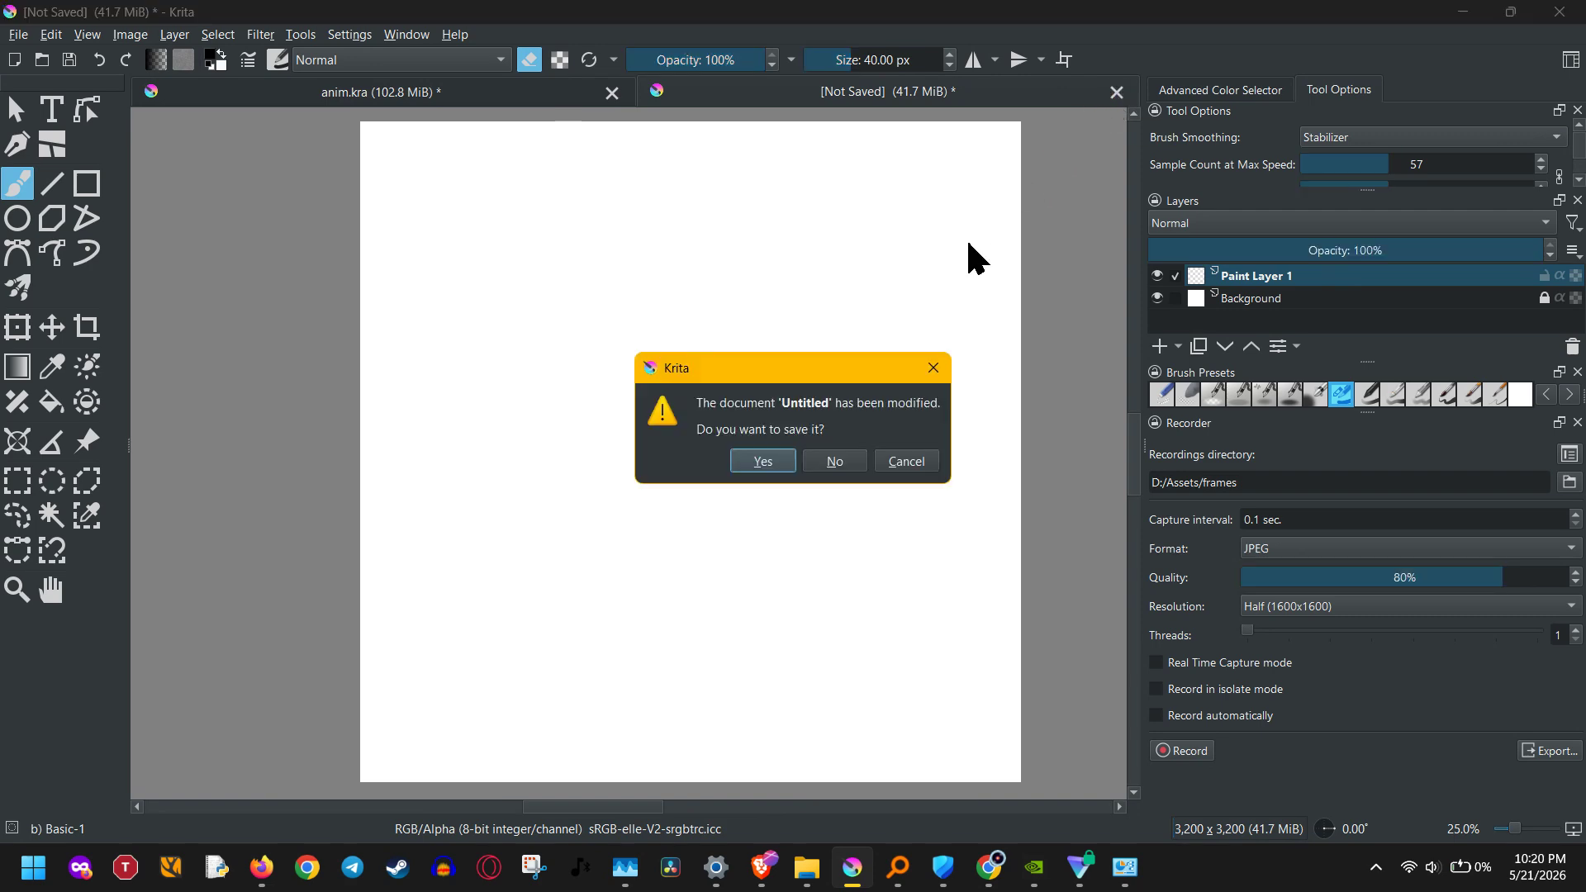
click(821, 466)
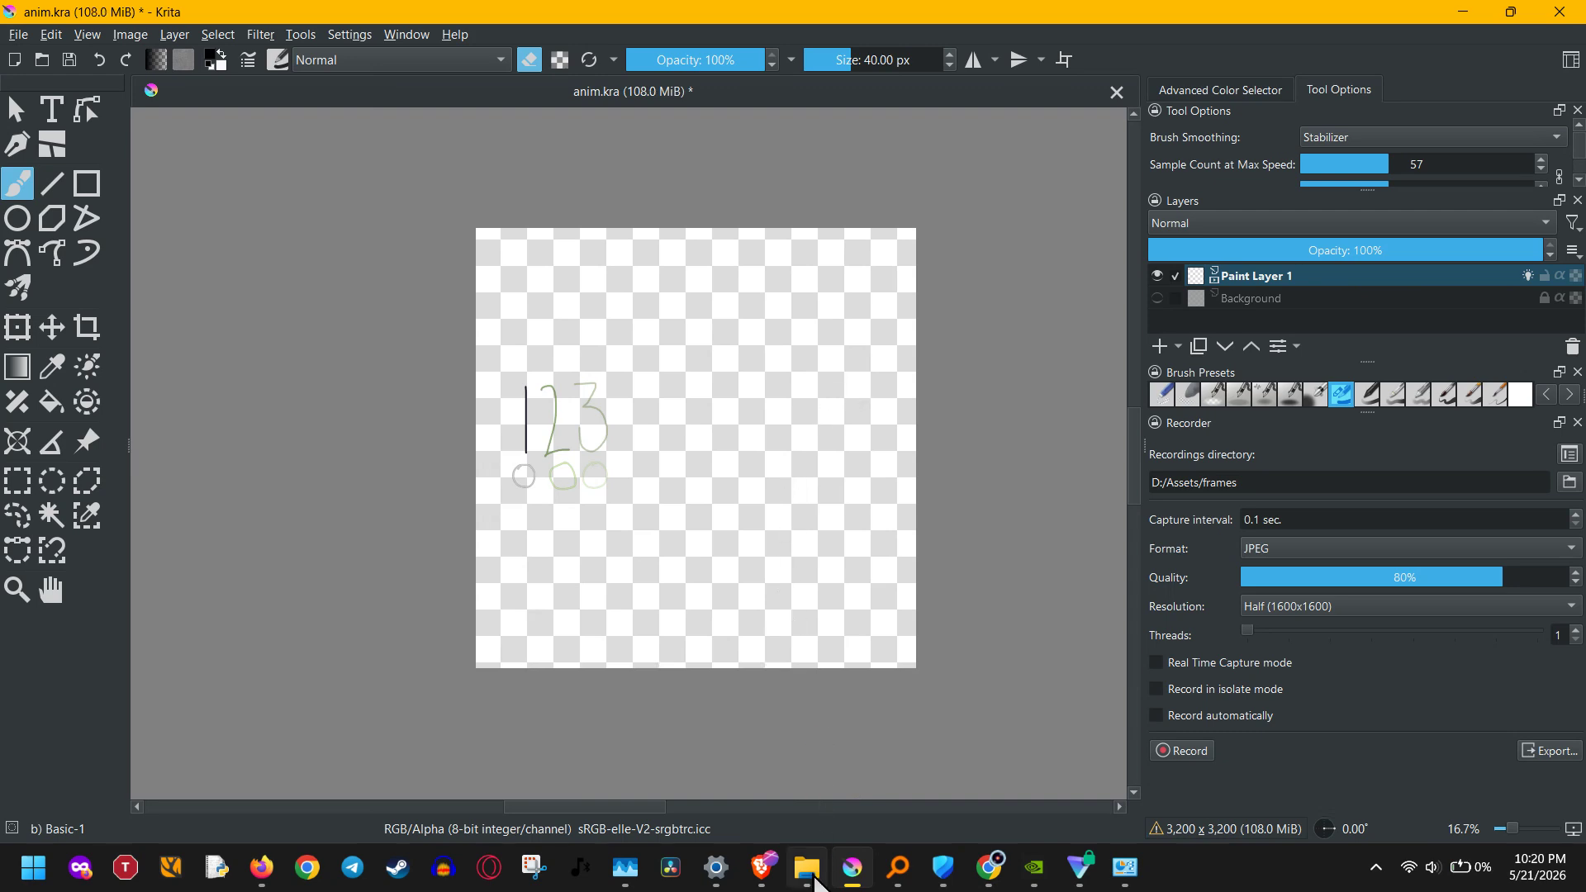
Step: Switch to File Explorer and change the extension of HRT.kra on the Desktop so it becomes HRT.zip
click(814, 877)
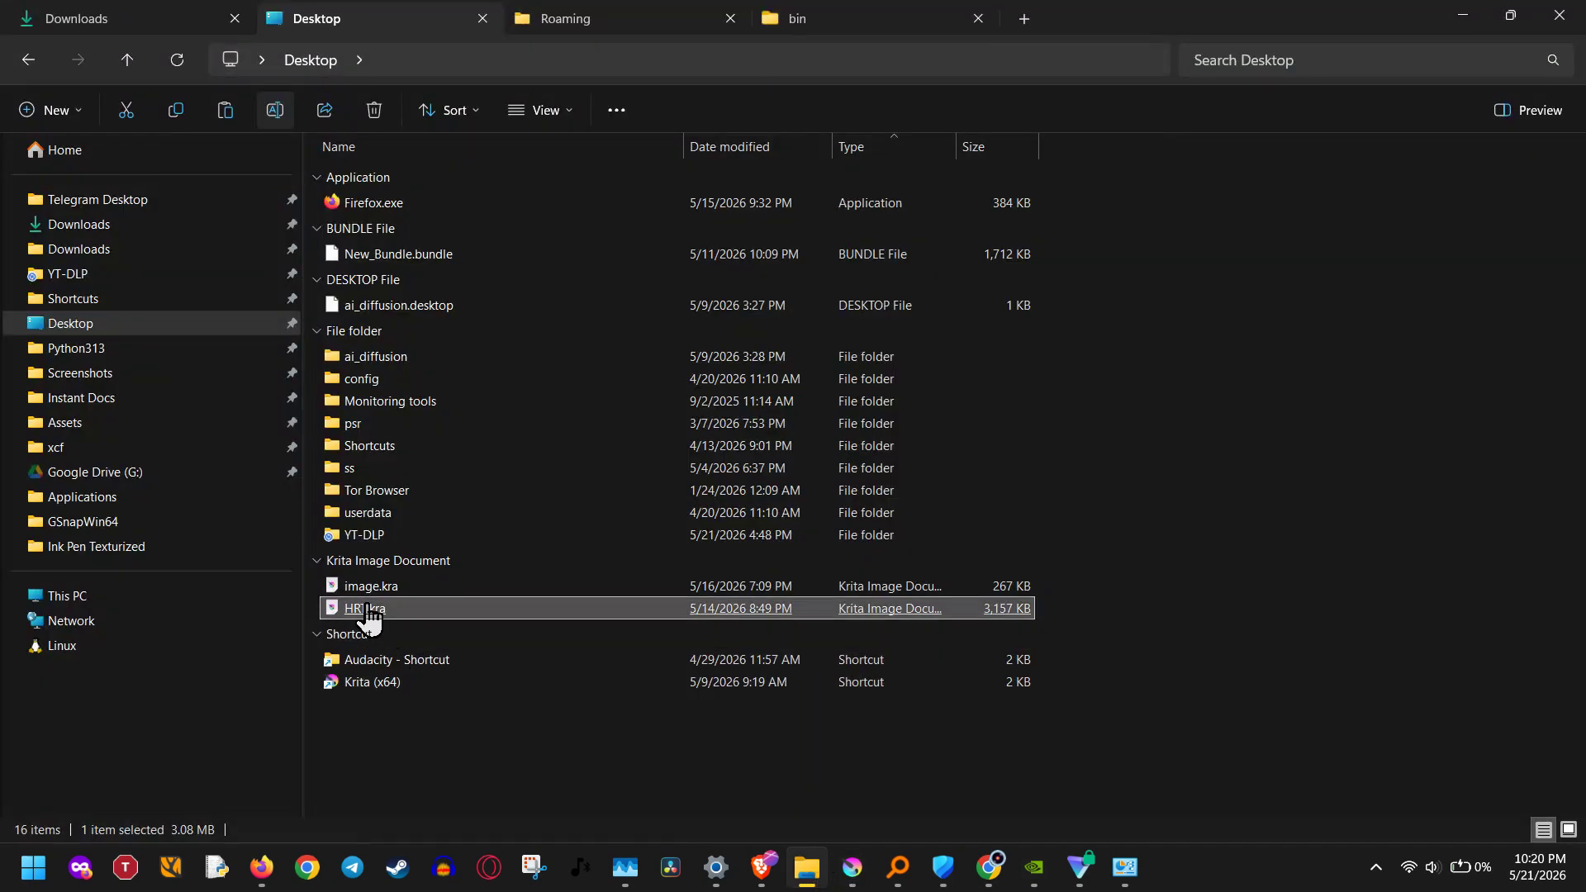
click(289, 111)
key(End)
key(BackSpace)
key(BackSpace)
key(BackSpace)
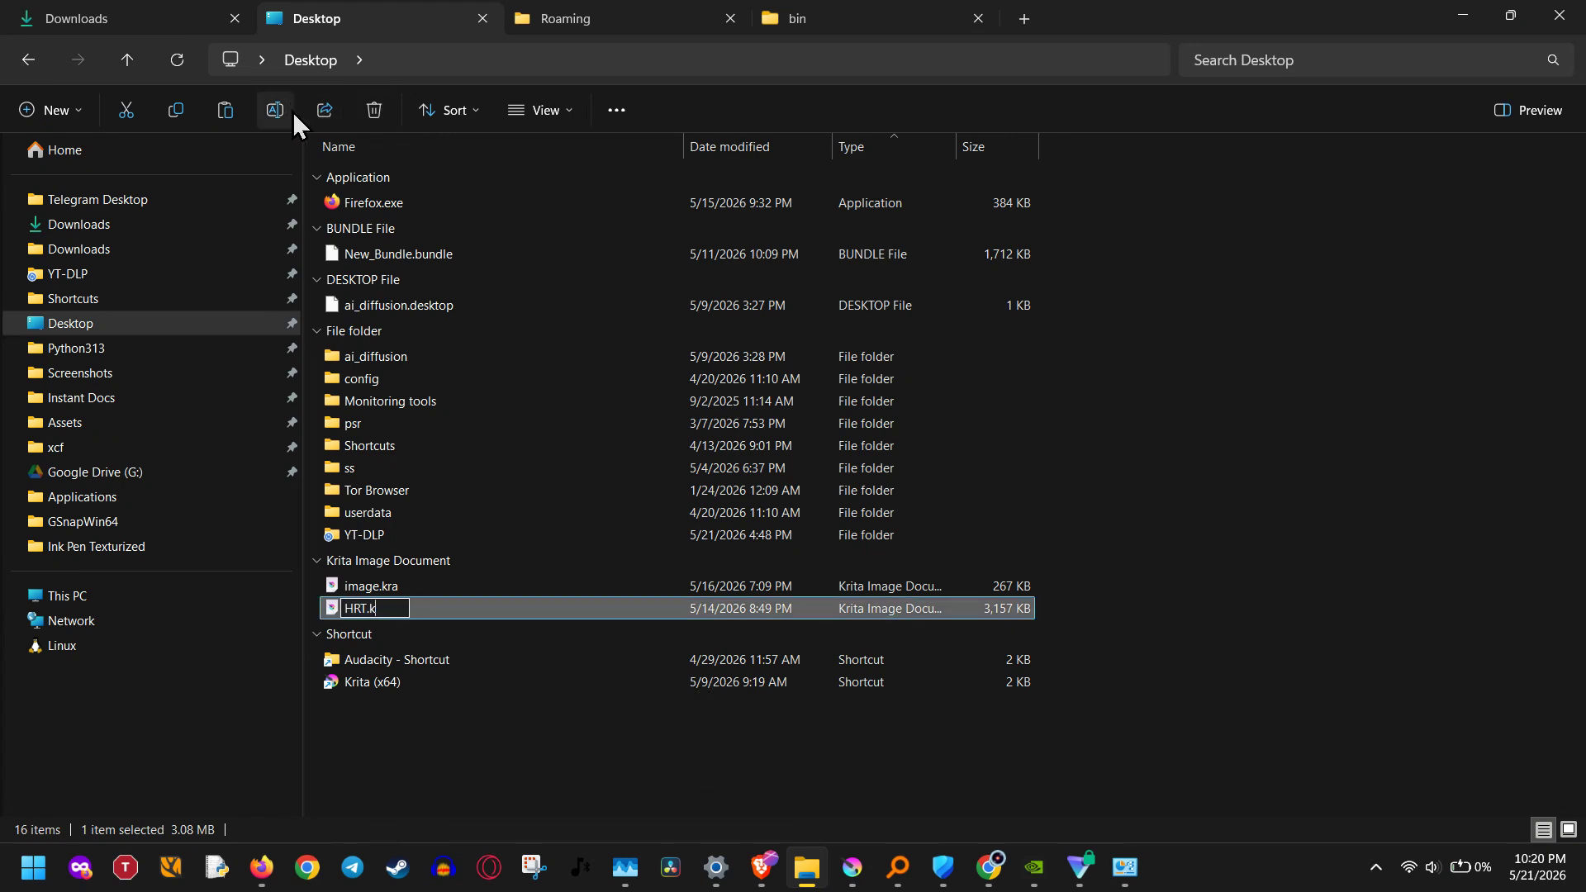
text(zip)
key(Return)
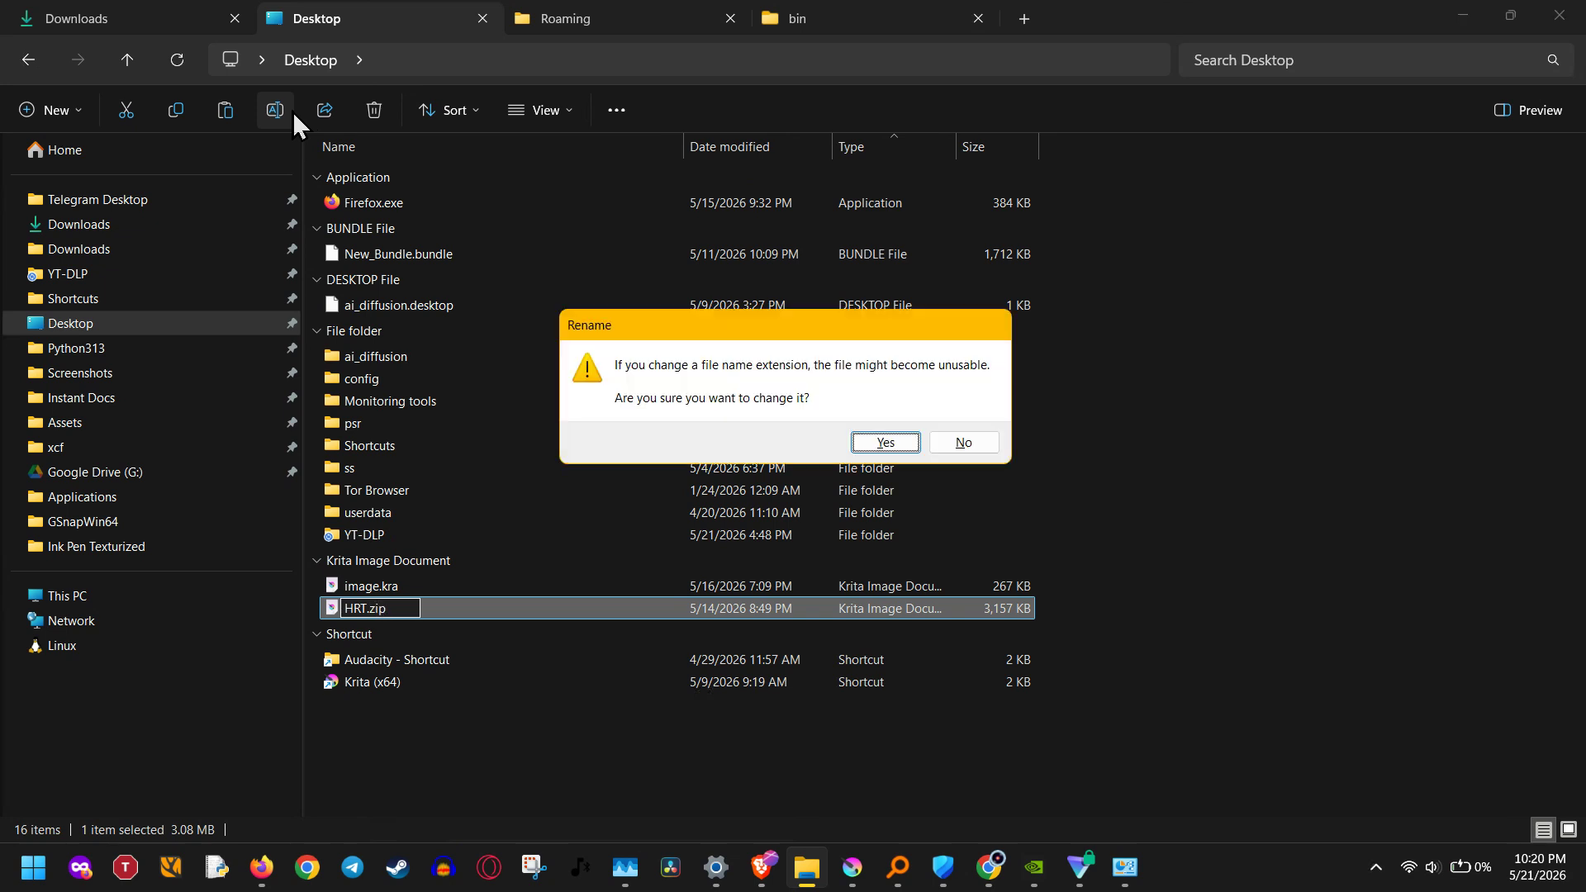
key(Return)
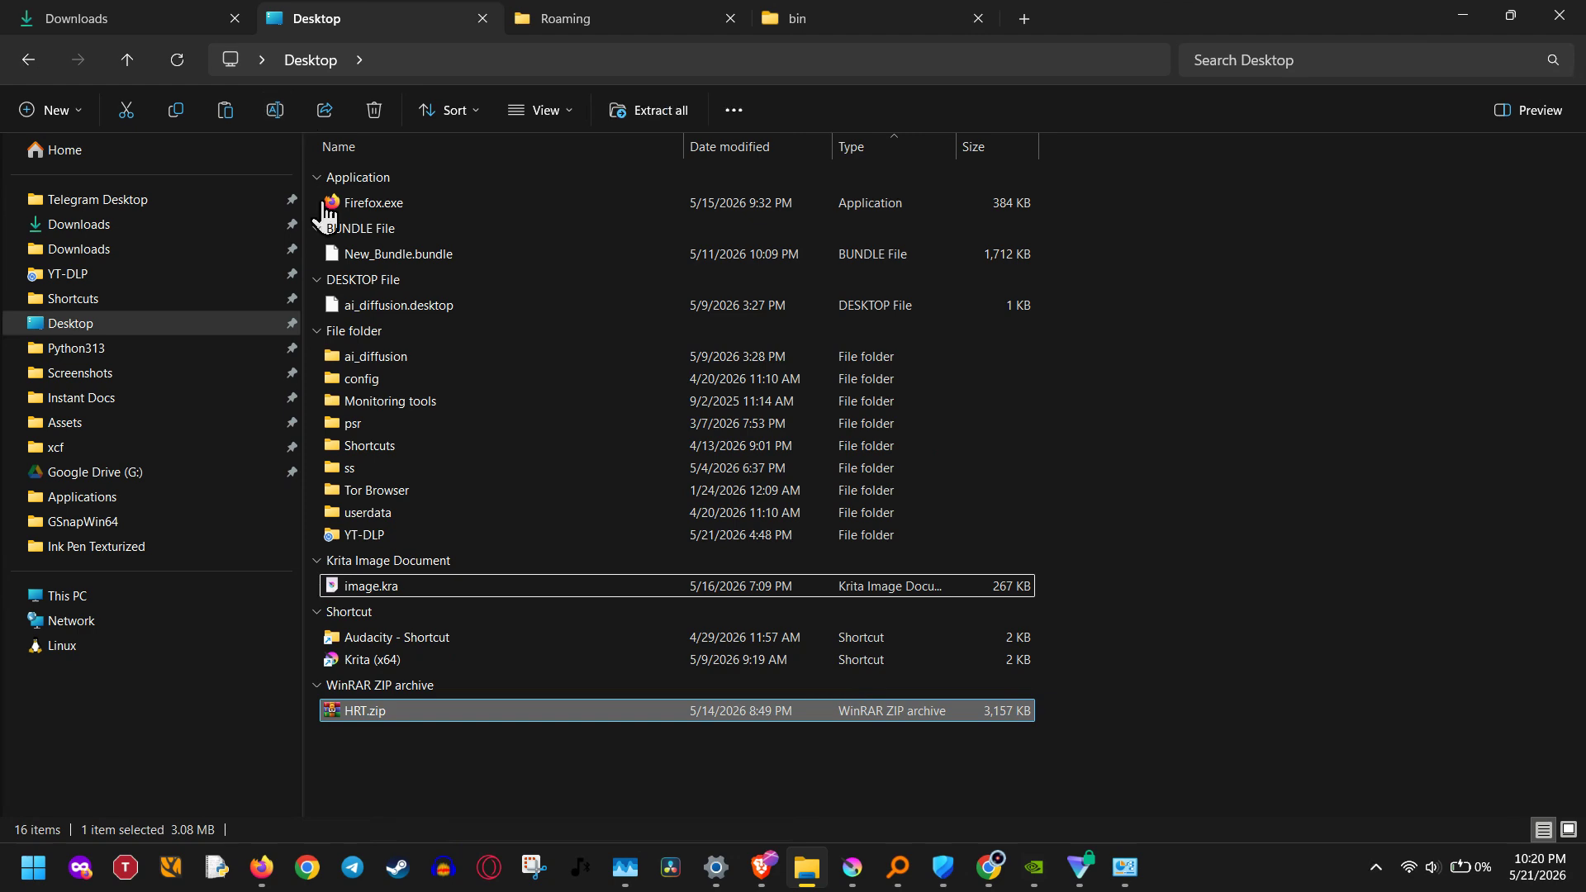
Step: Extract HRT.zip with WinRAR into its own HRT folder on the Desktop
right_click(364, 710)
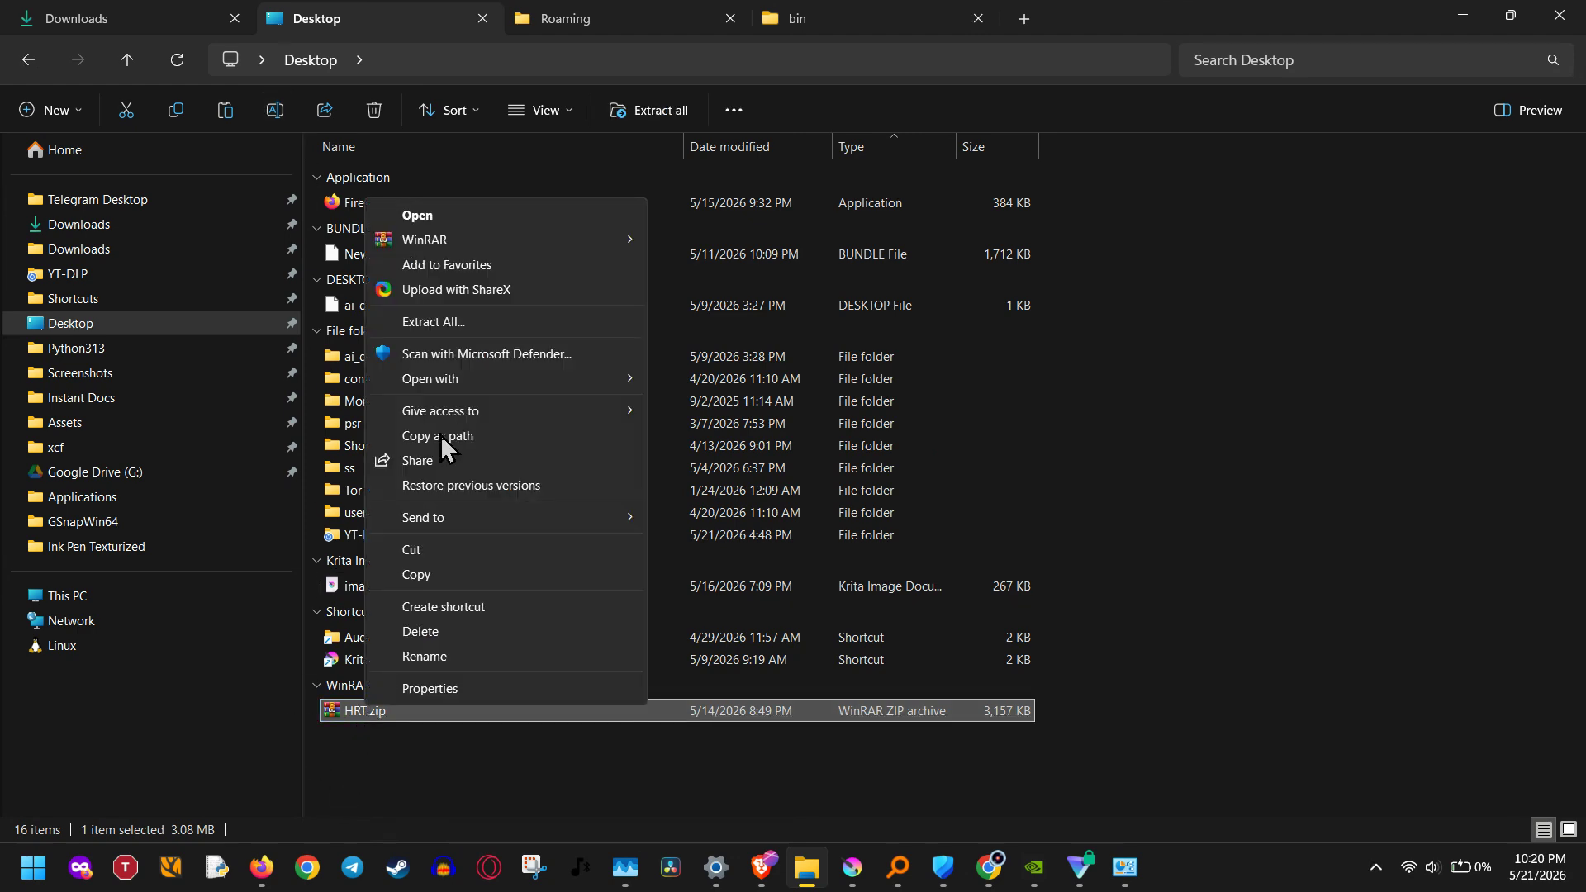
mouse_move(496, 237)
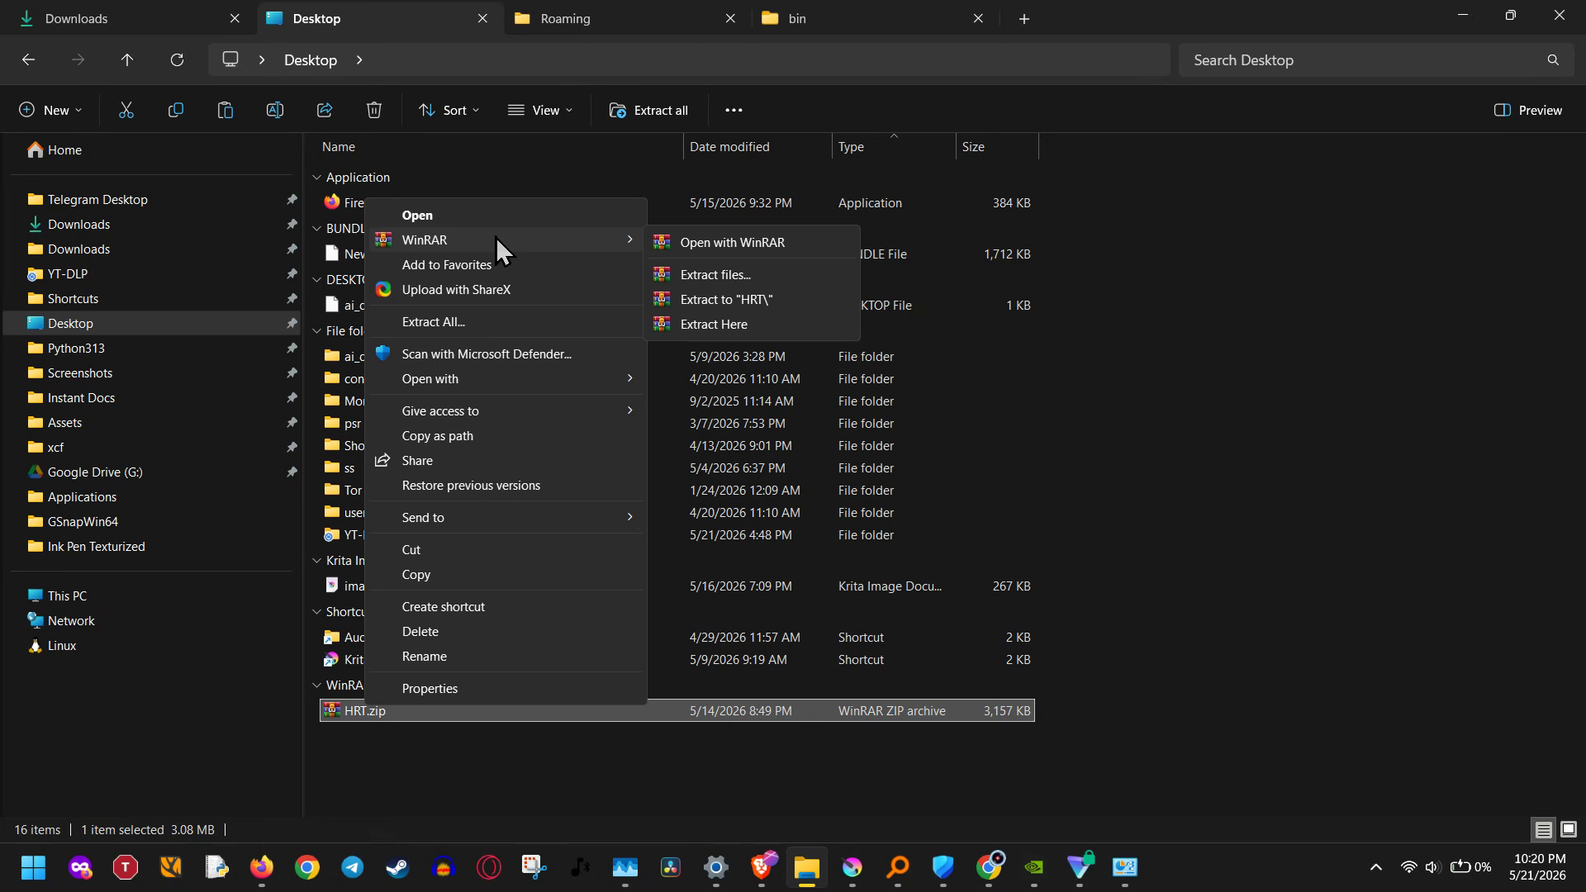
click(708, 298)
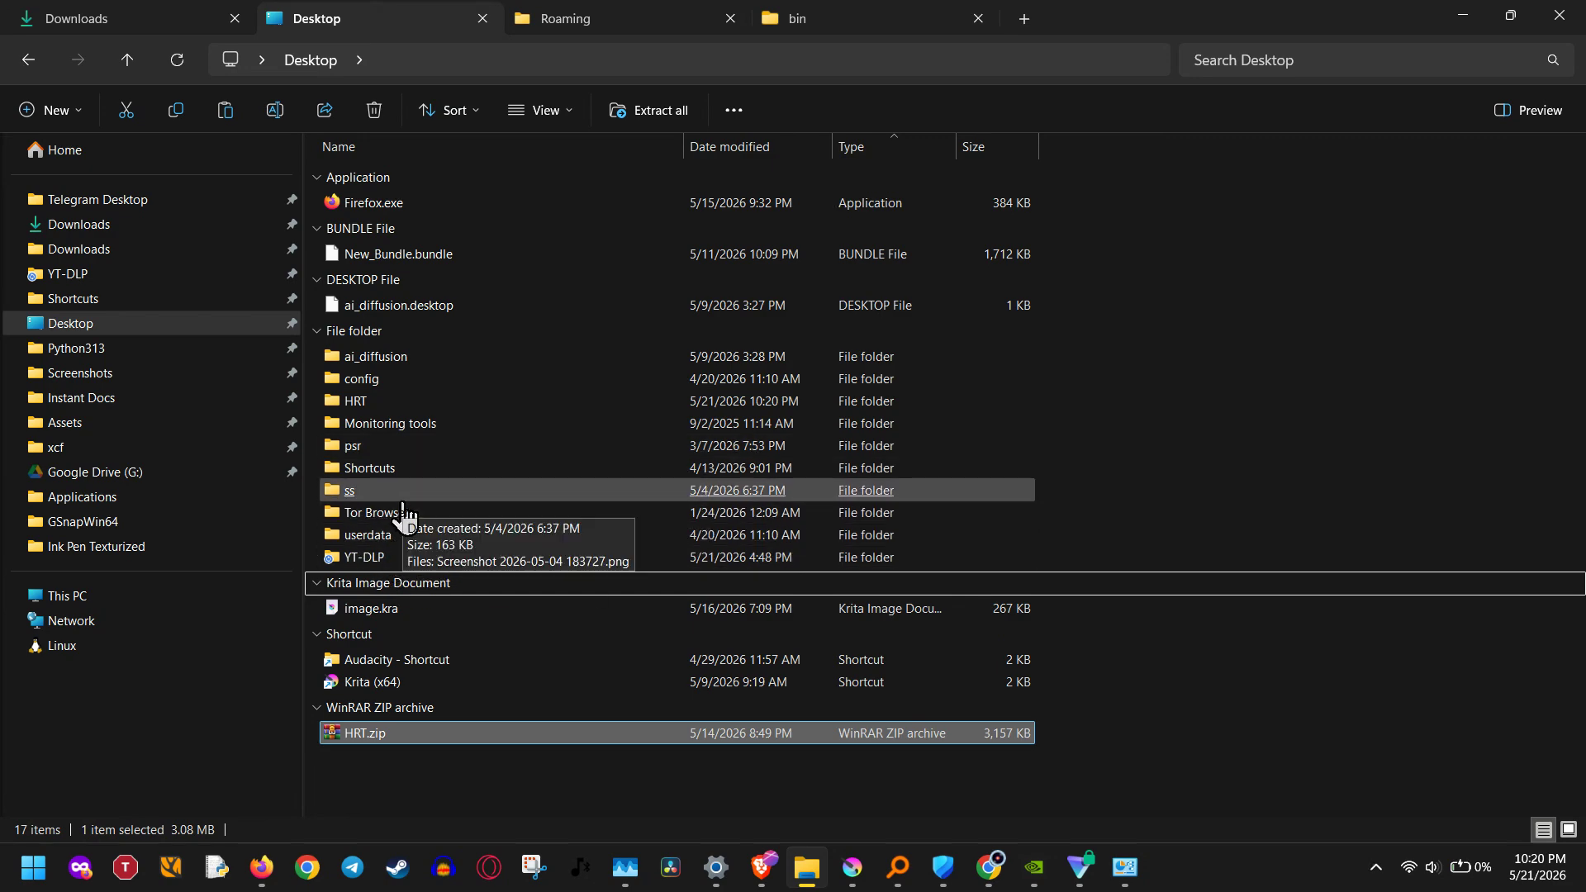
Step: Open the extracted HRT folder, show its contents as extra large icons and select mergedimage.png
double_click(401, 412)
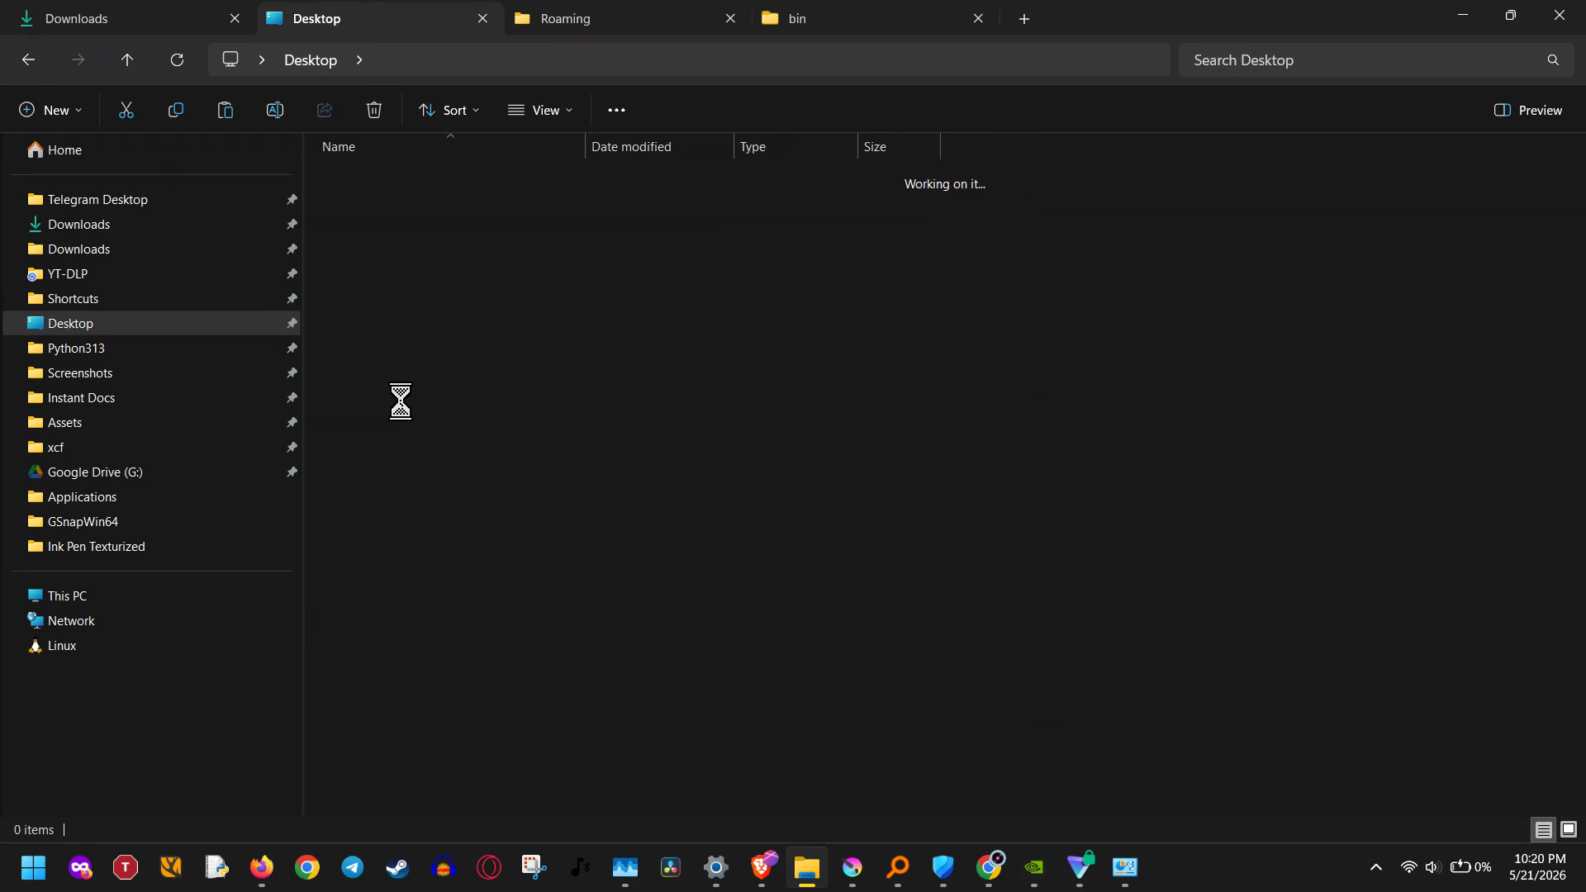
click(531, 110)
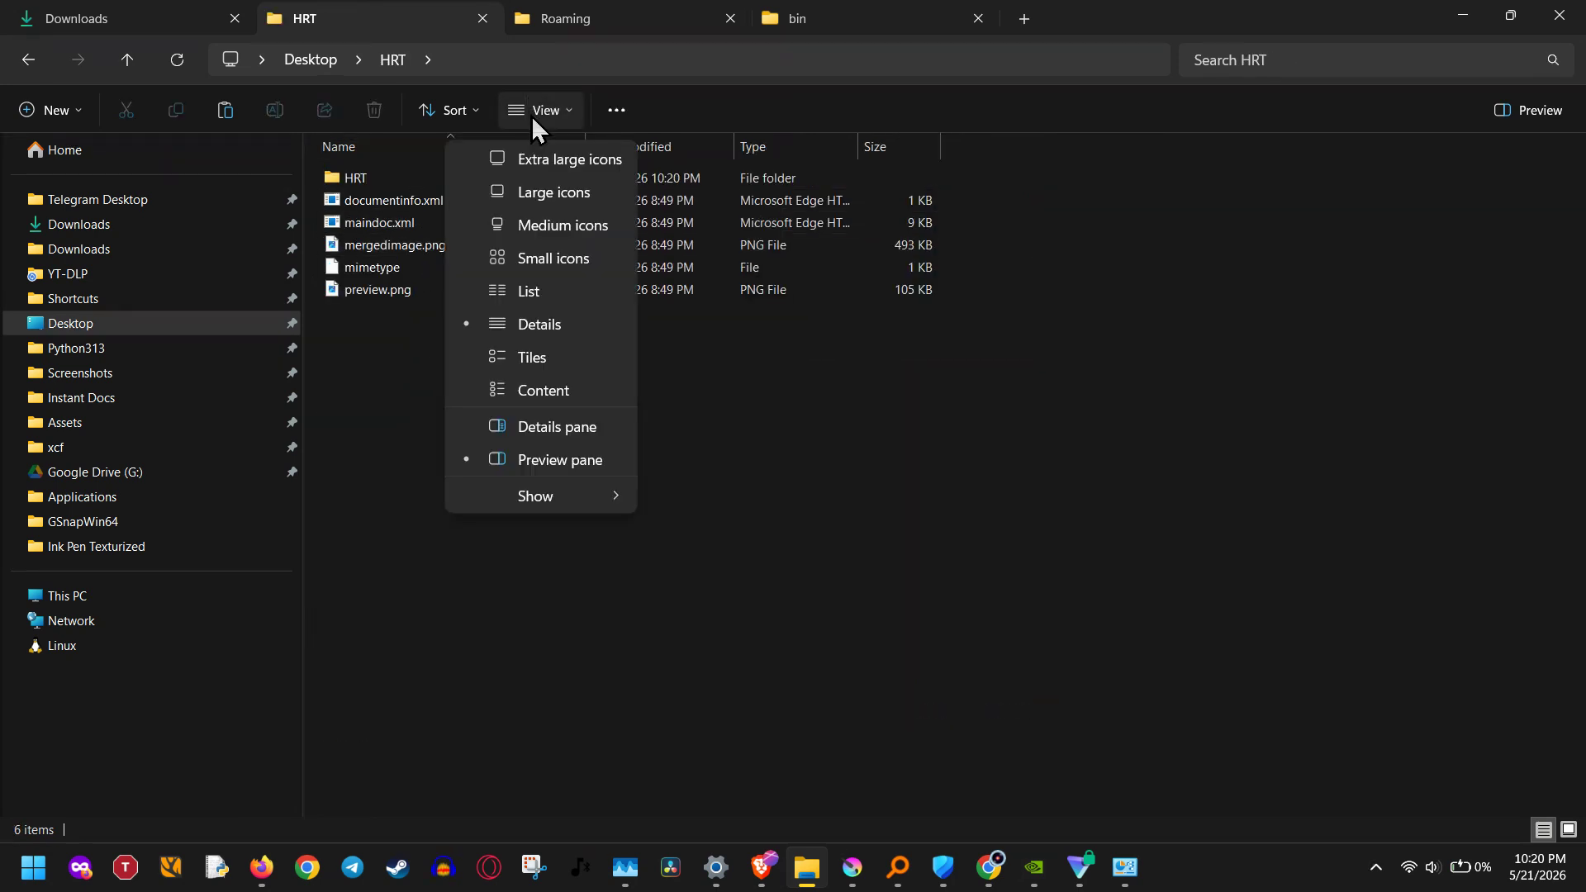
click(536, 156)
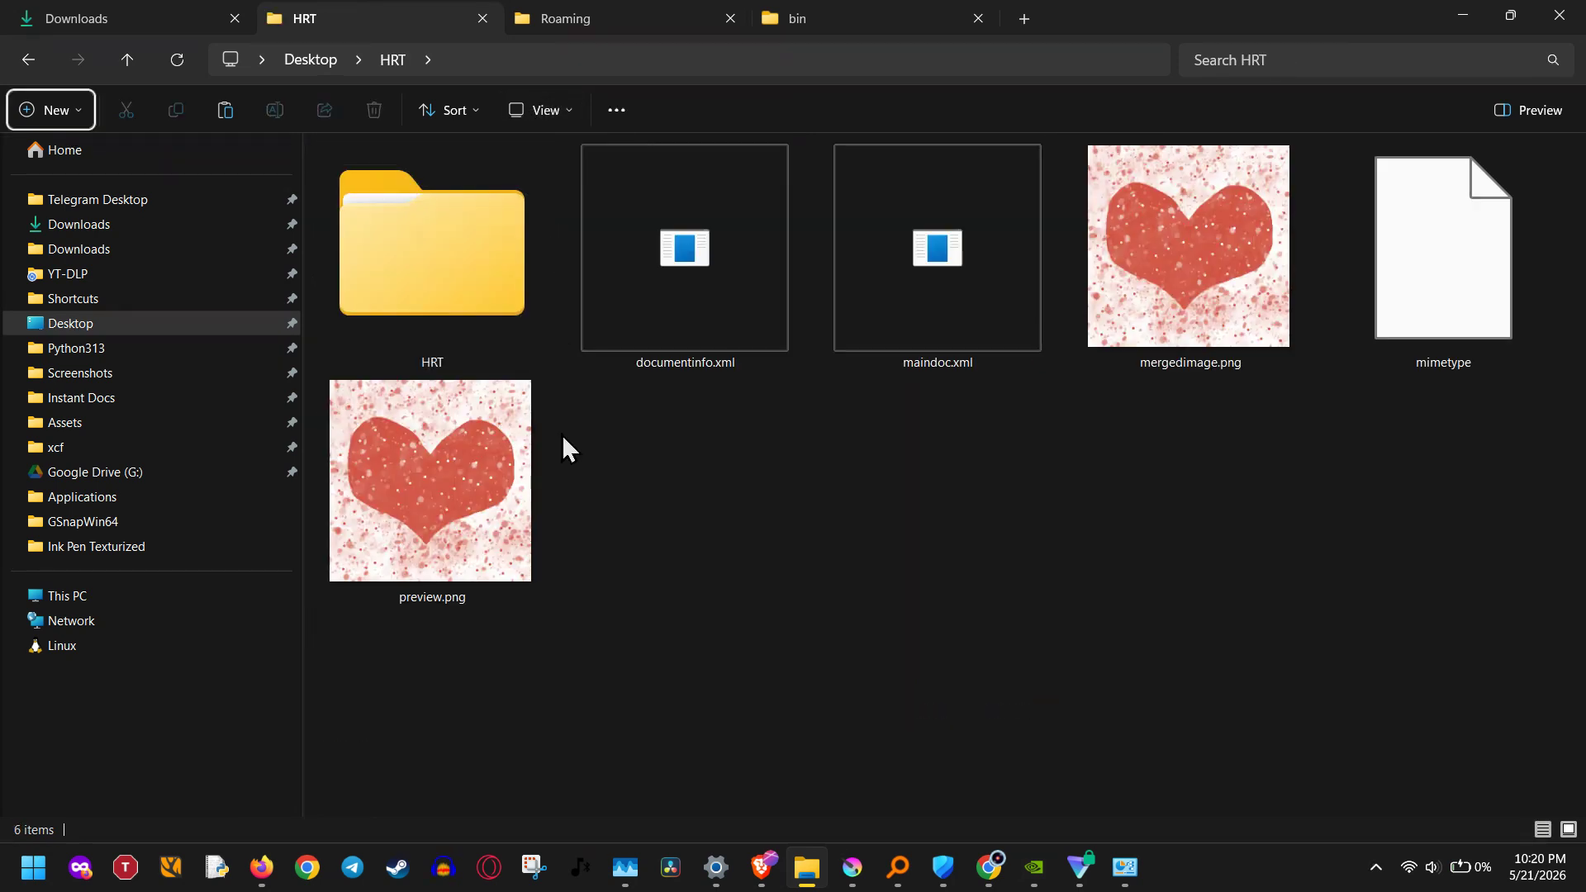
click(1165, 366)
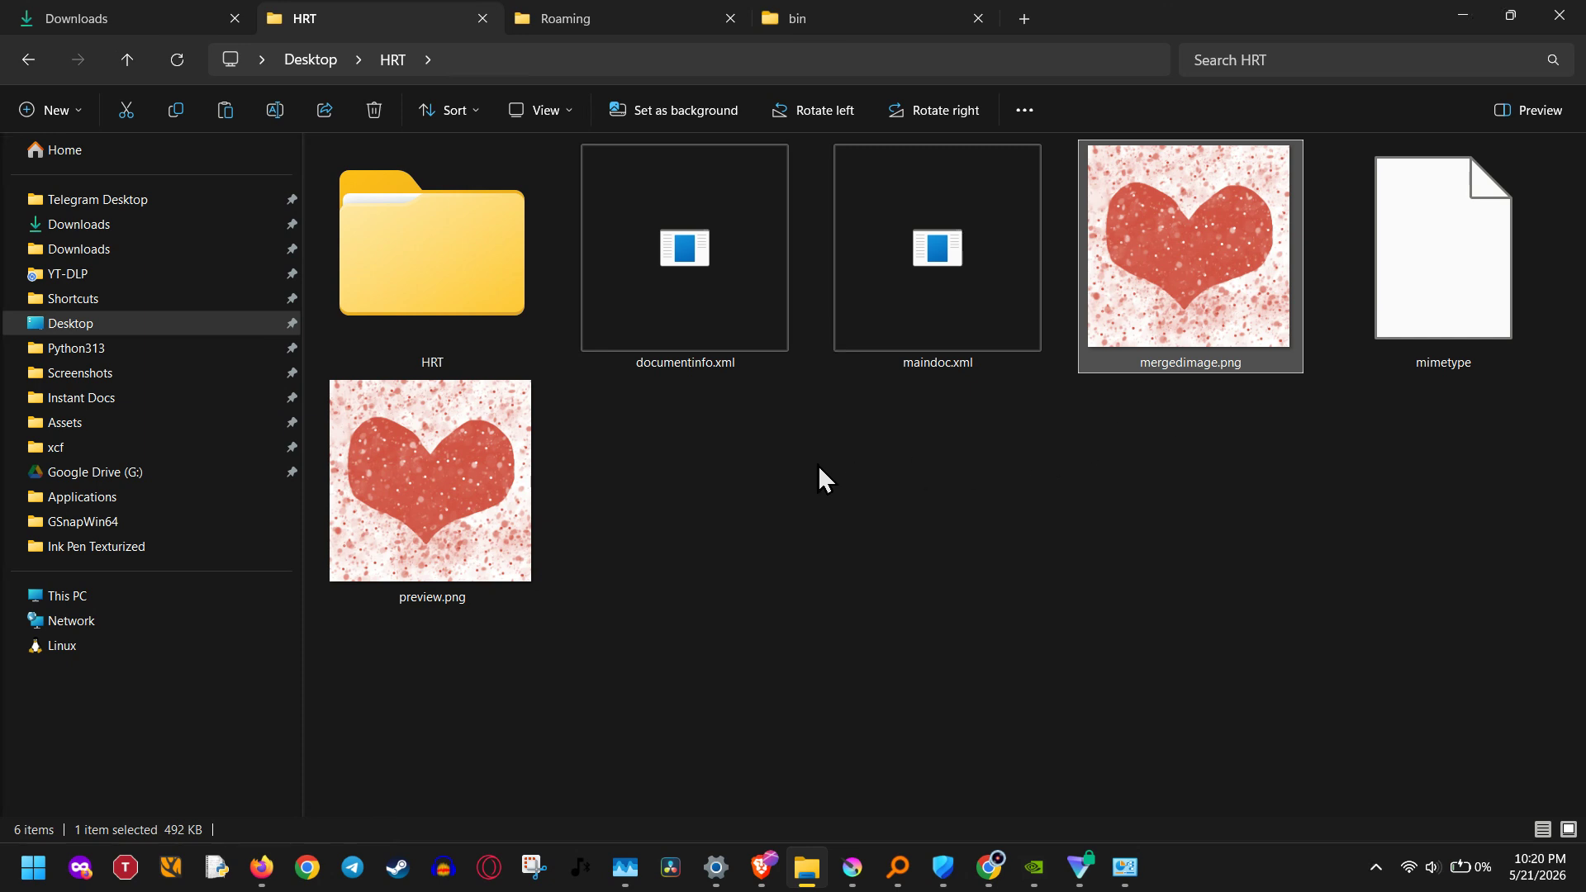
Step: Examine the animation and layers subfolders inside the inner HRT folder
double_click(478, 342)
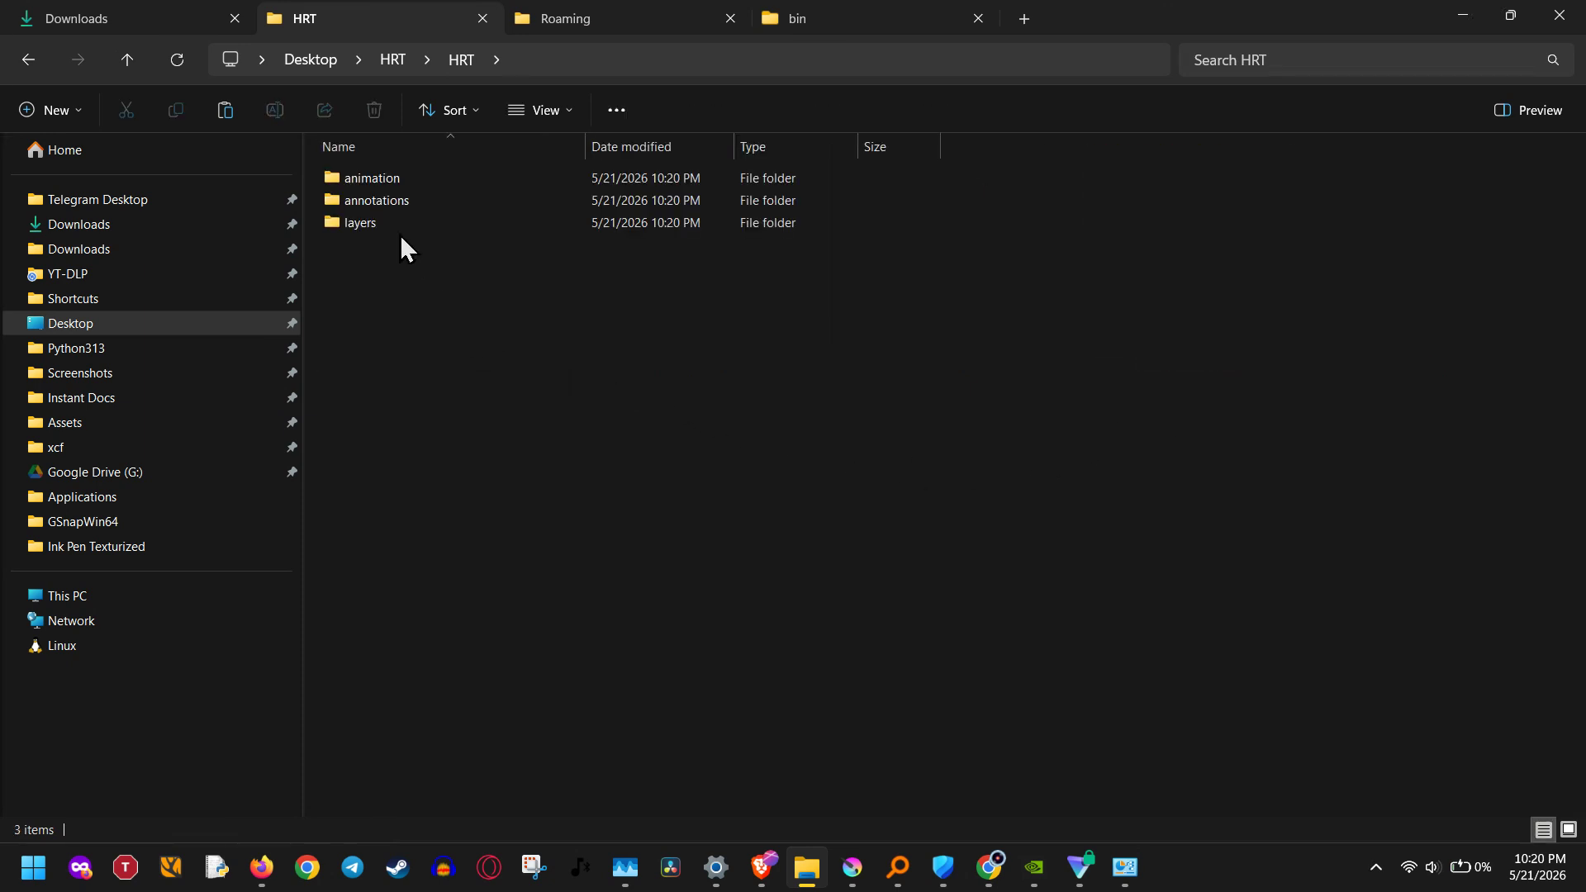
double_click(383, 187)
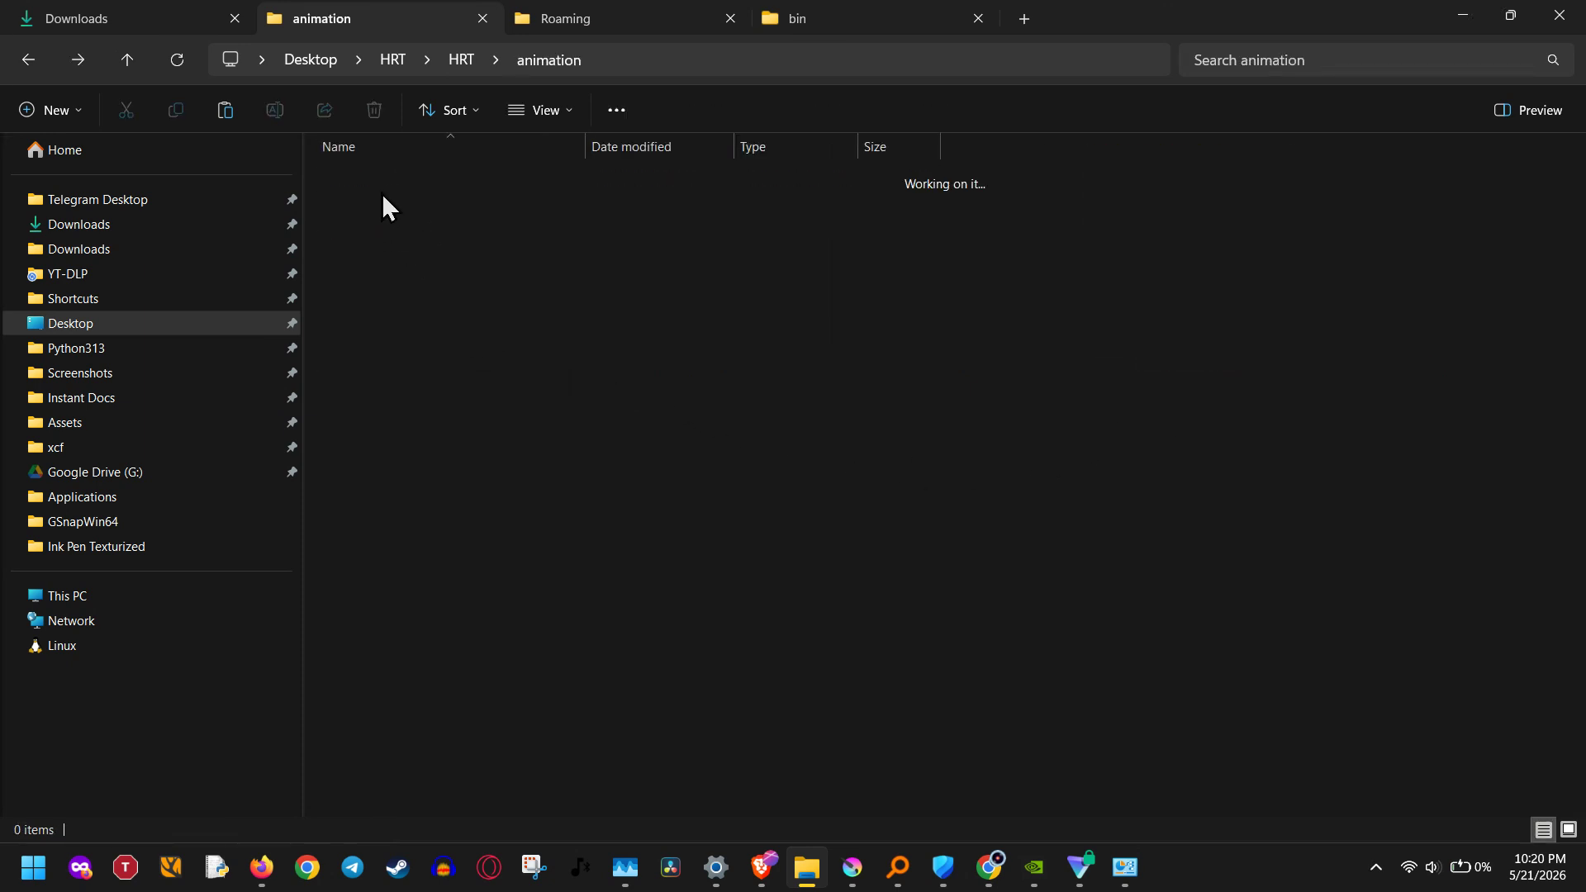
key(alt+Left)
double_click(358, 222)
click(362, 222)
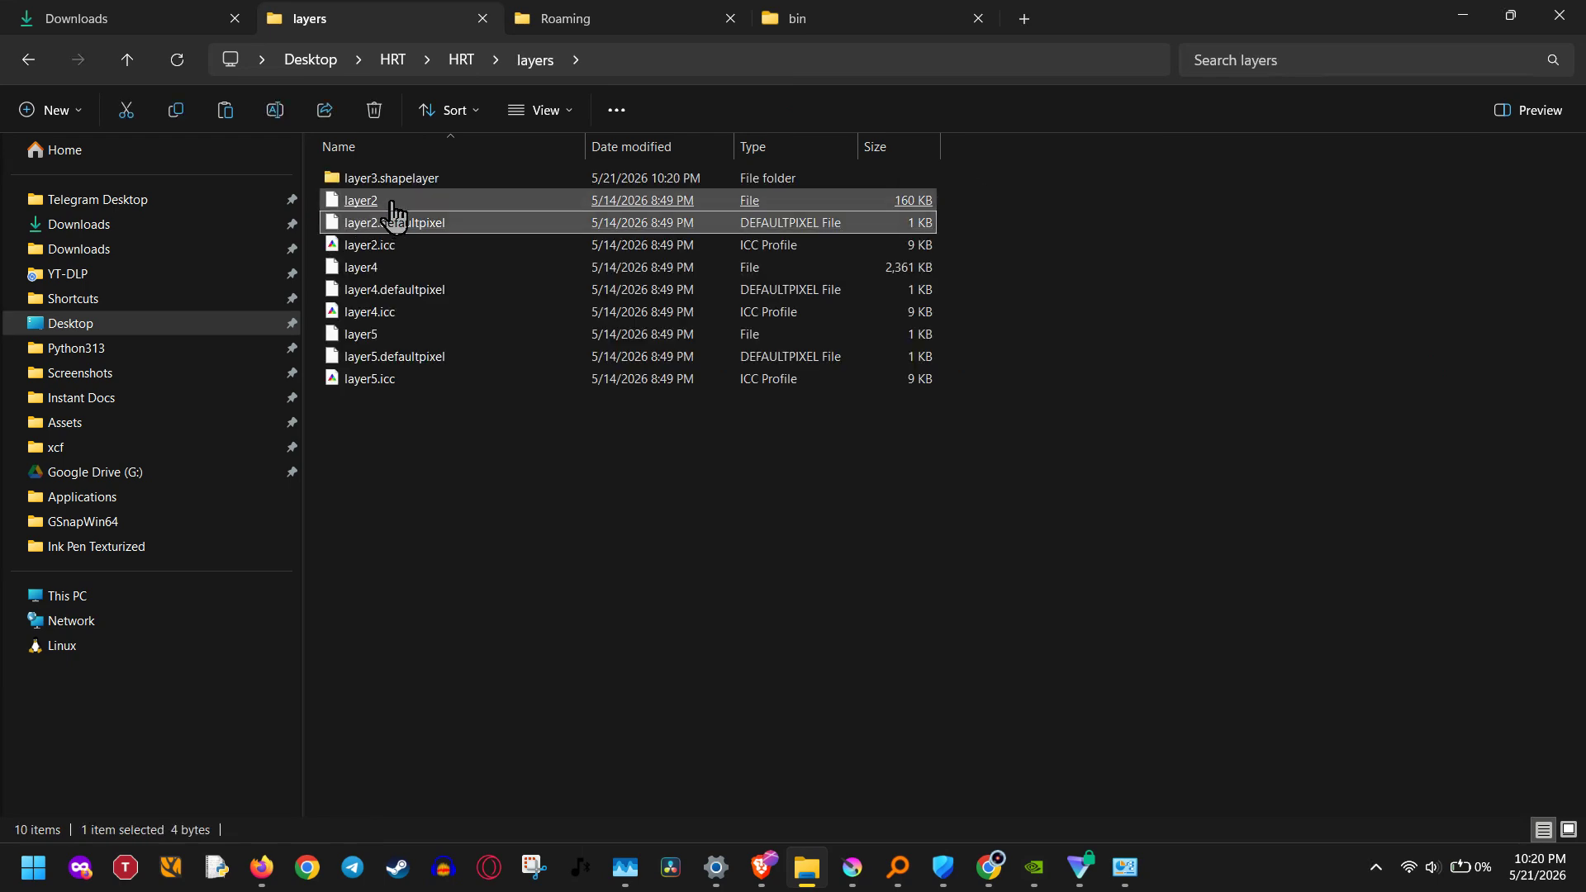
key(alt+Left)
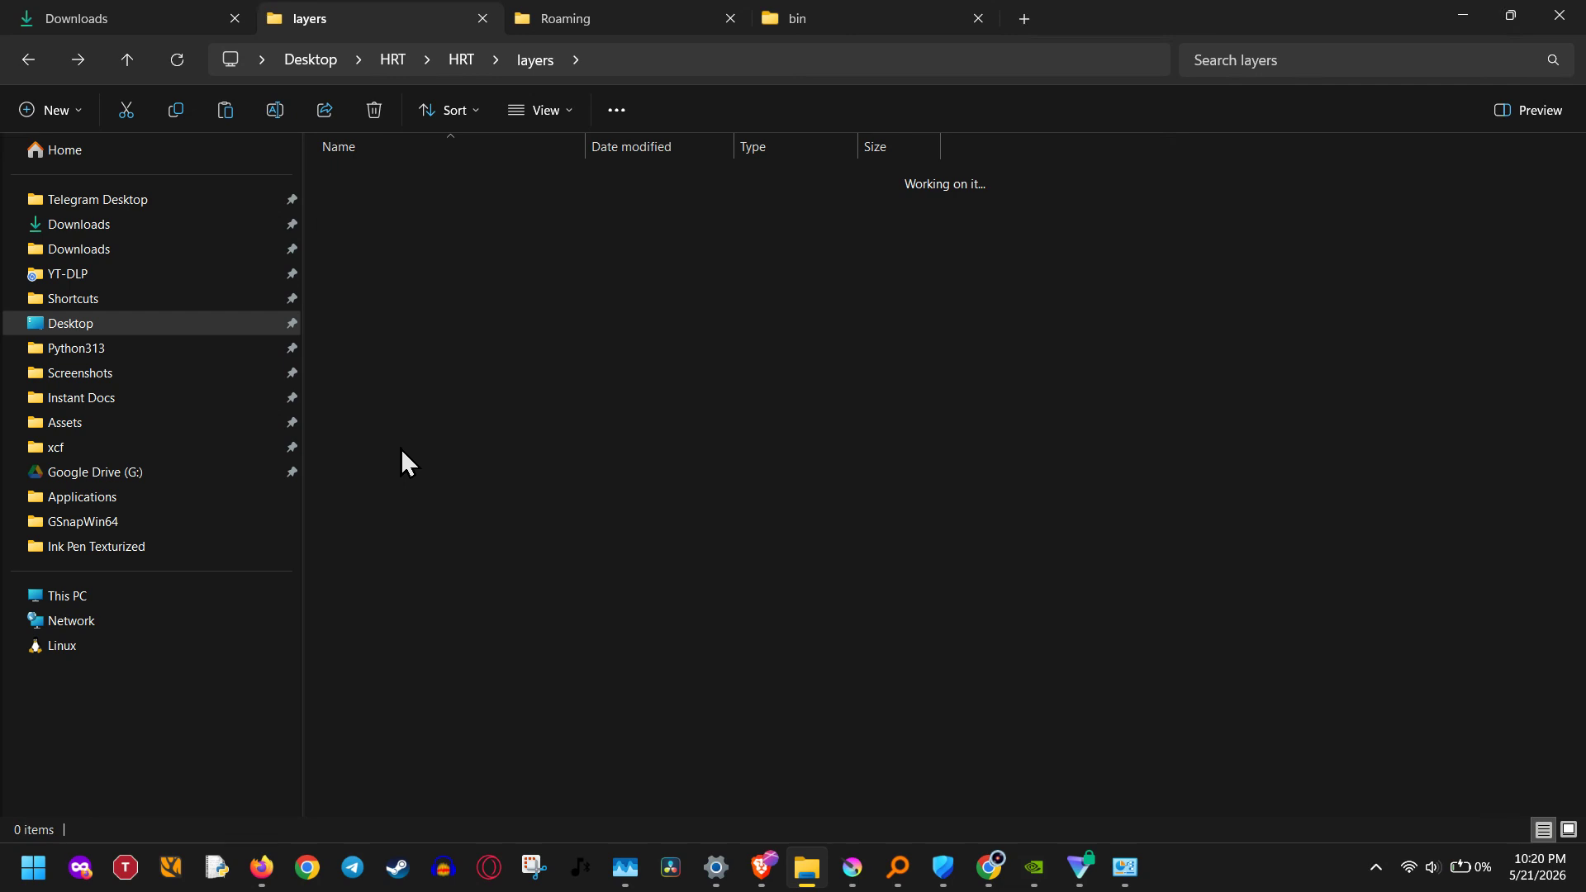
Step: Return to the outer extracted HRT folder and select mergedimage.png
key(alt+Left)
click(1137, 573)
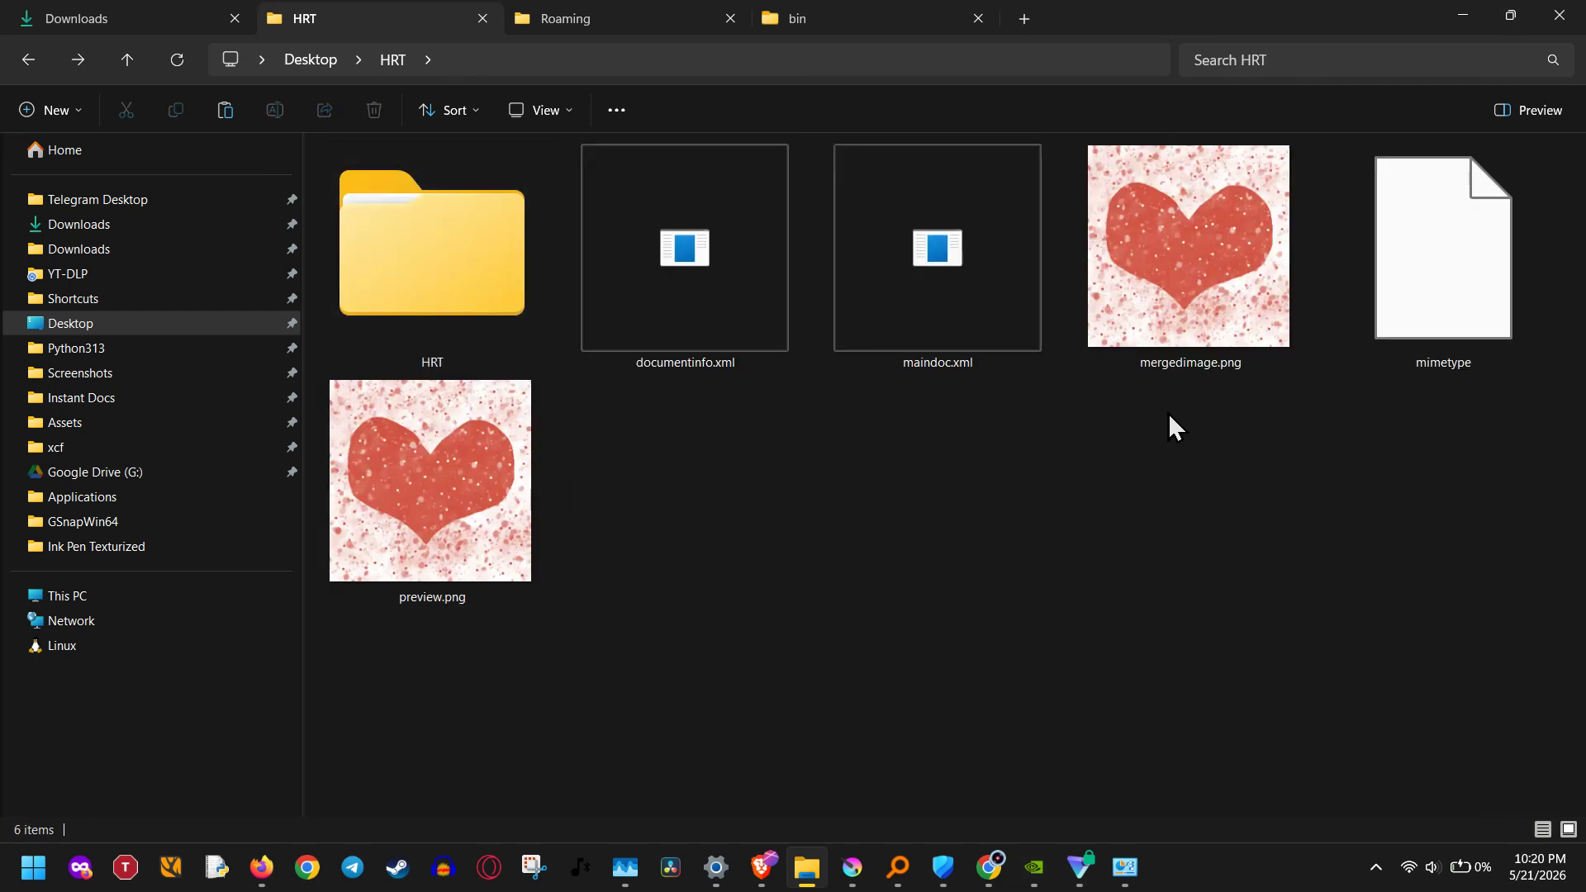
click(1181, 376)
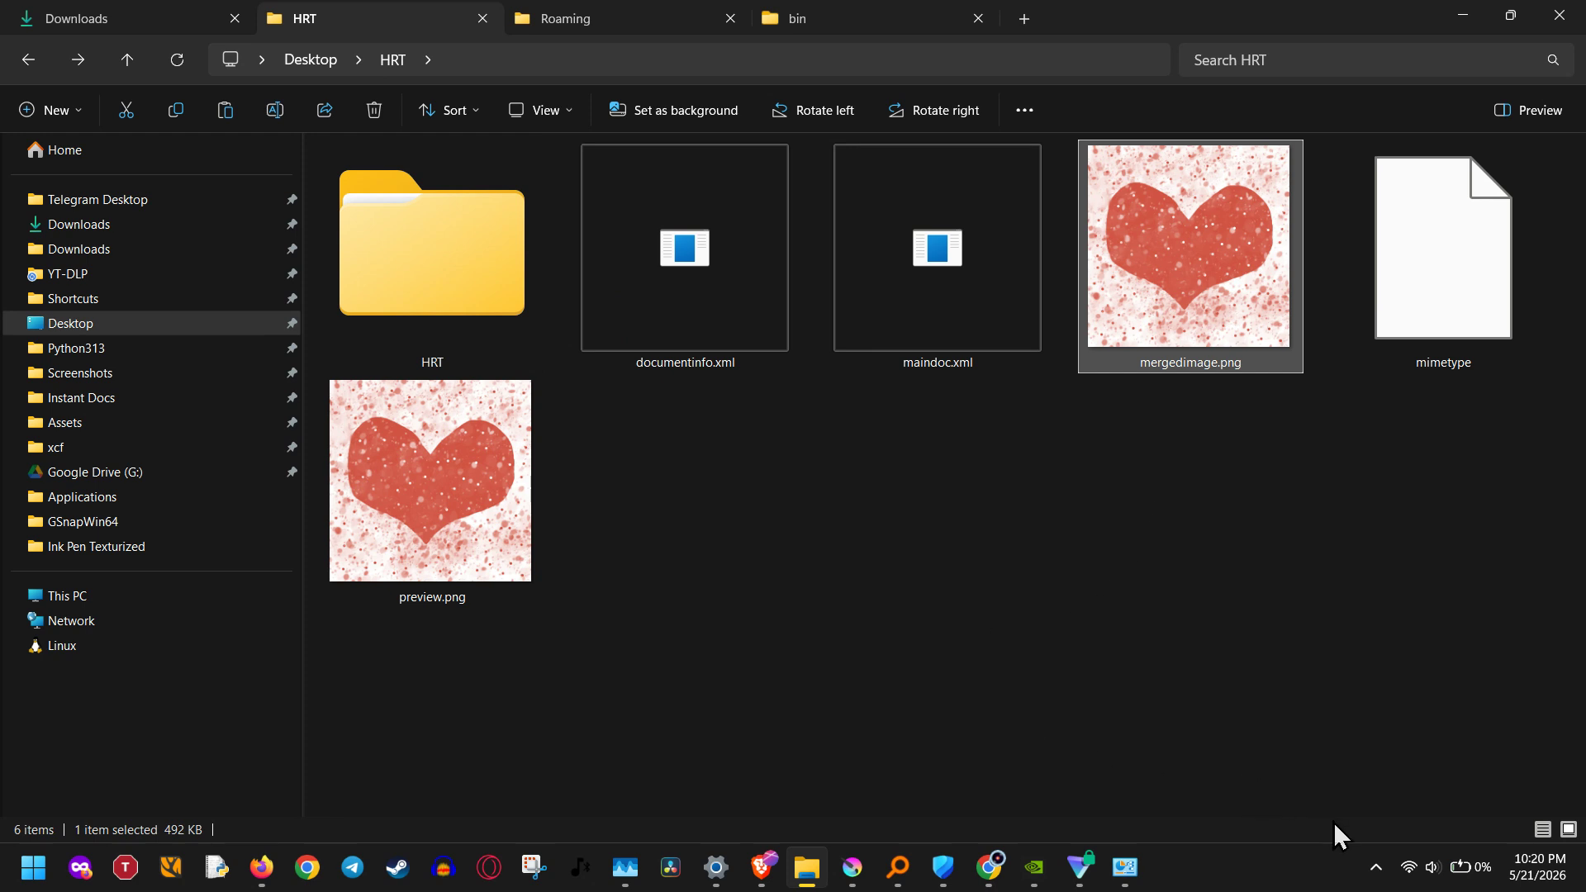
Step: Open the Google Drive status window to view its sync state and settings options, and close the window
click(1376, 867)
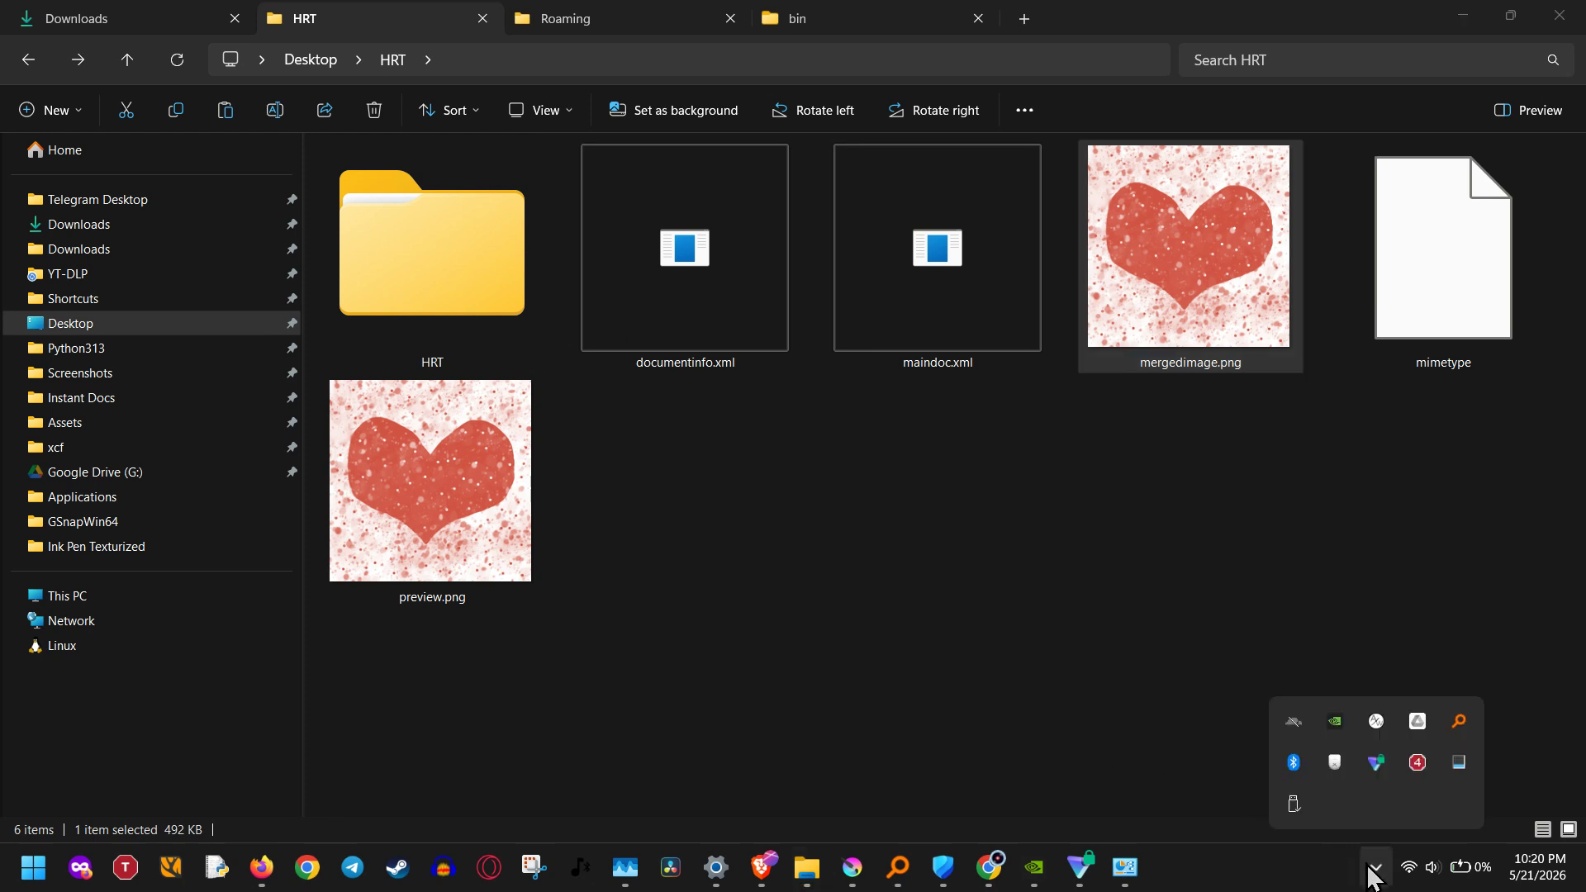
click(1418, 725)
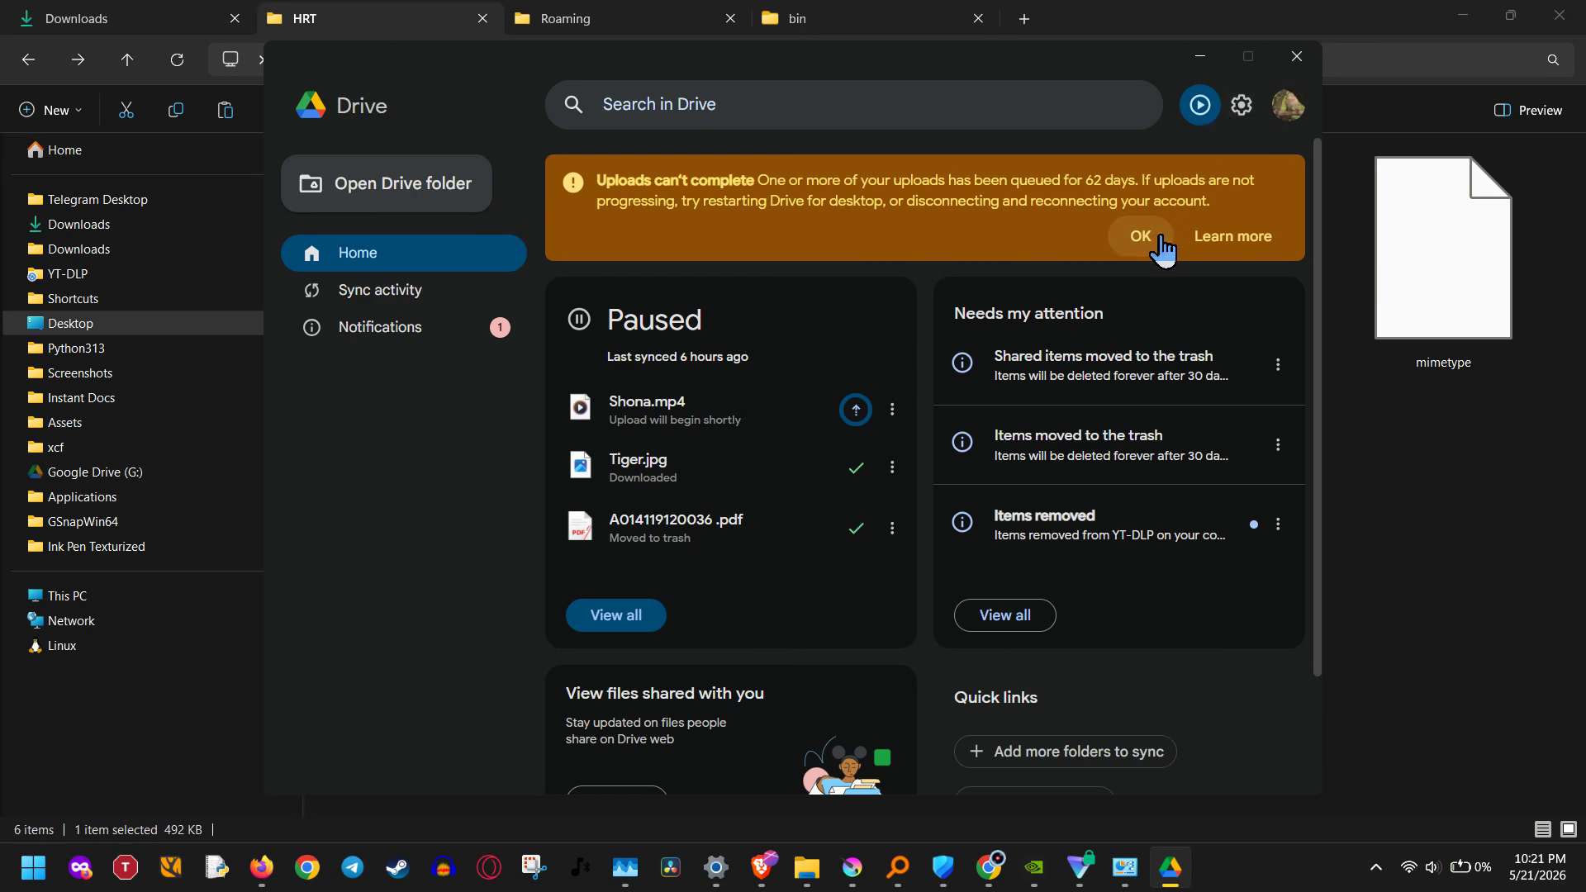
click(1241, 105)
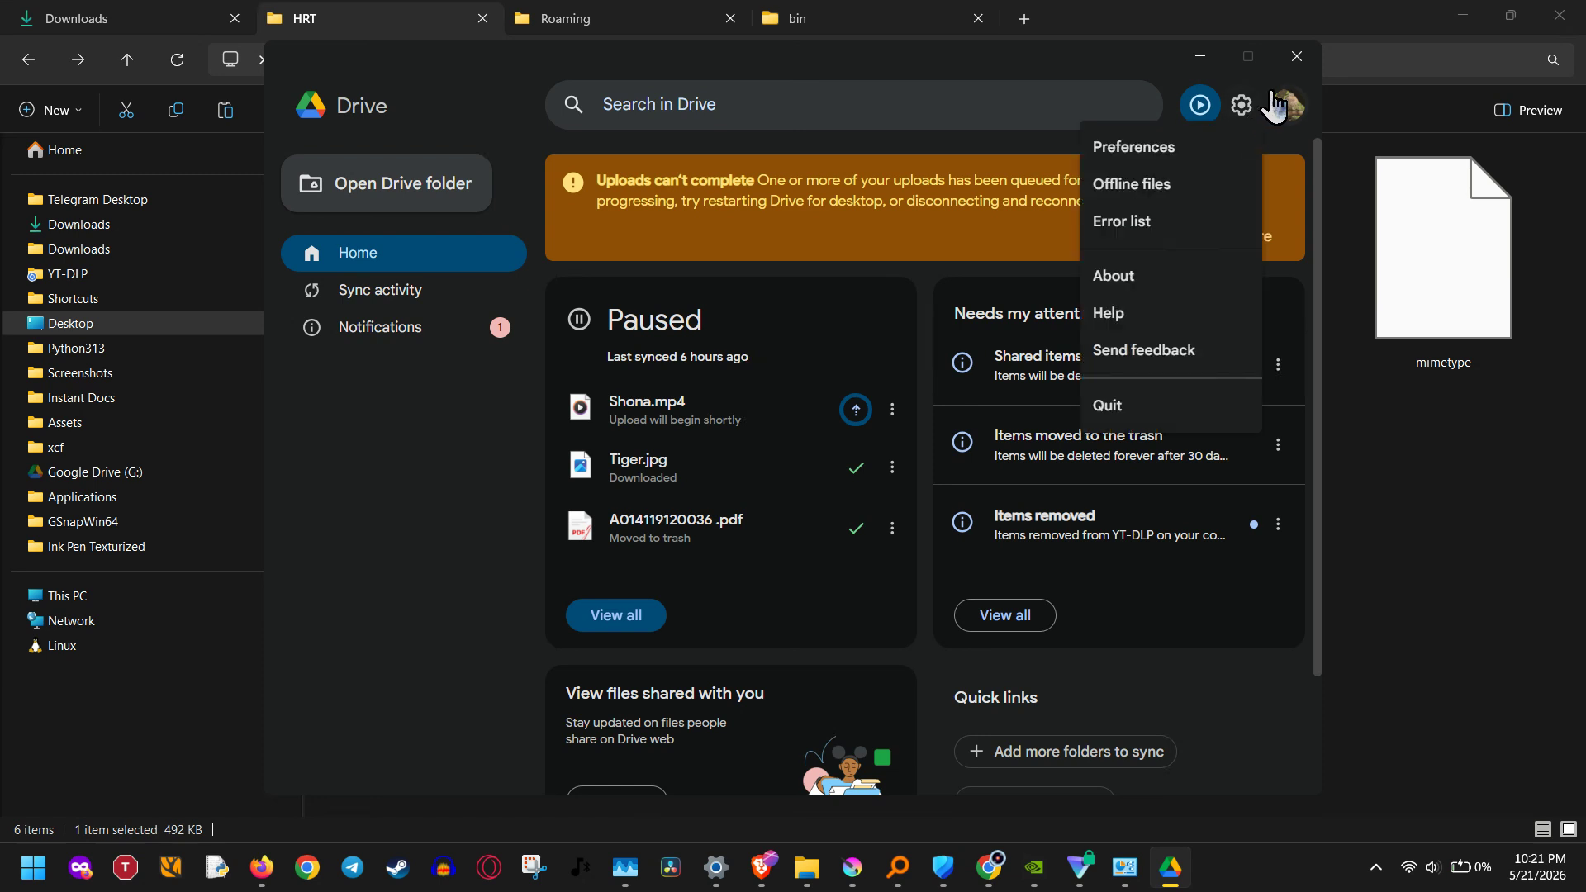
click(1298, 56)
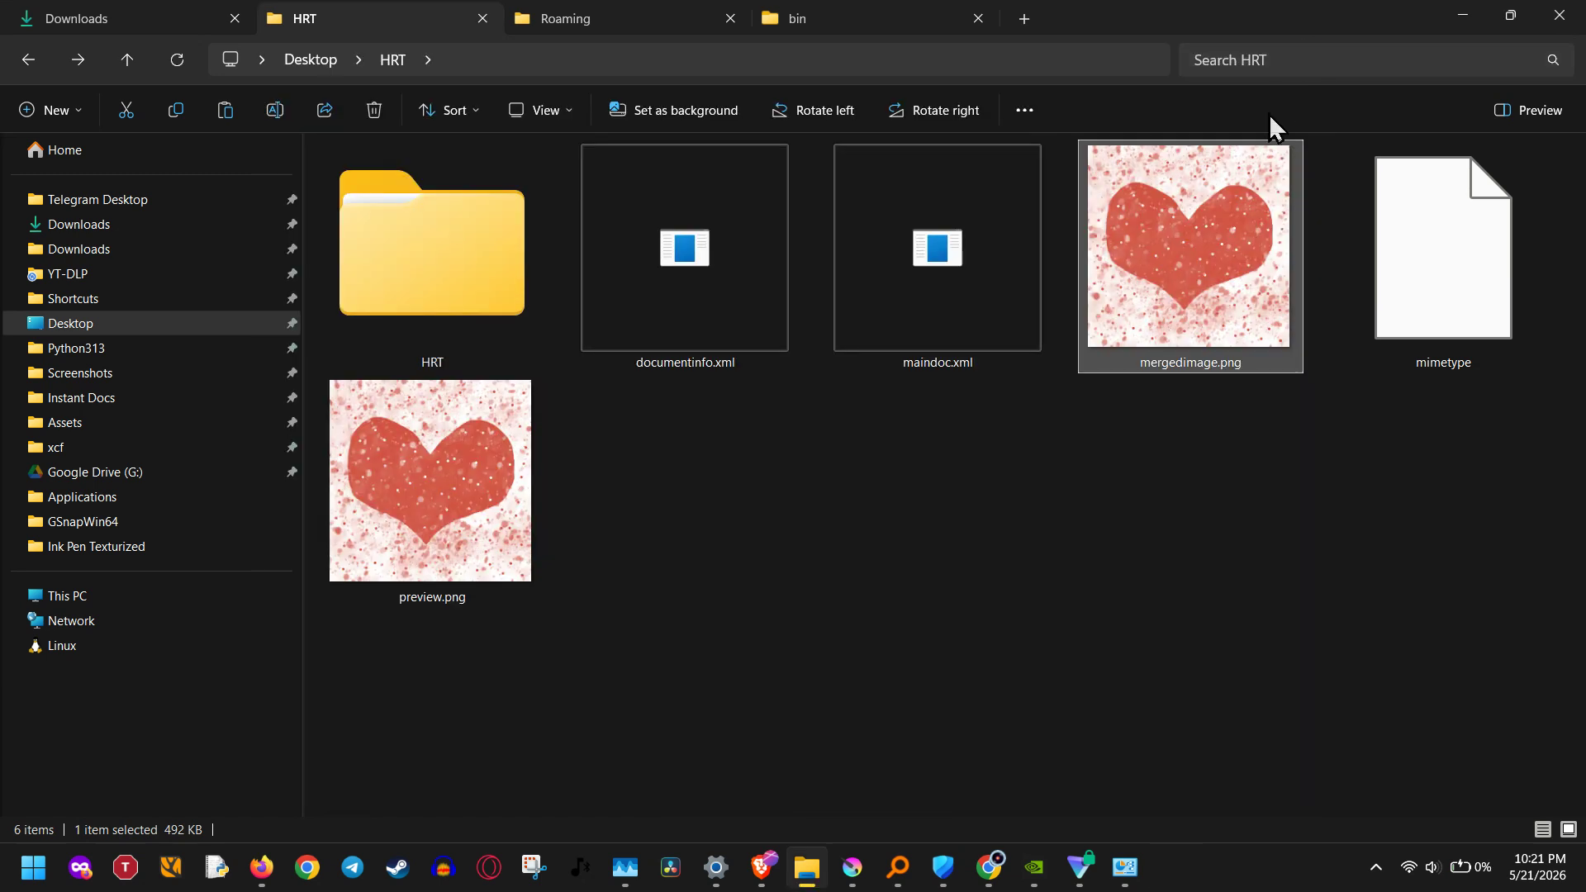
Step: Switch to Krita, open image.kra from the Desktop folder to view the whole painting, and close that document
click(857, 867)
click(18, 35)
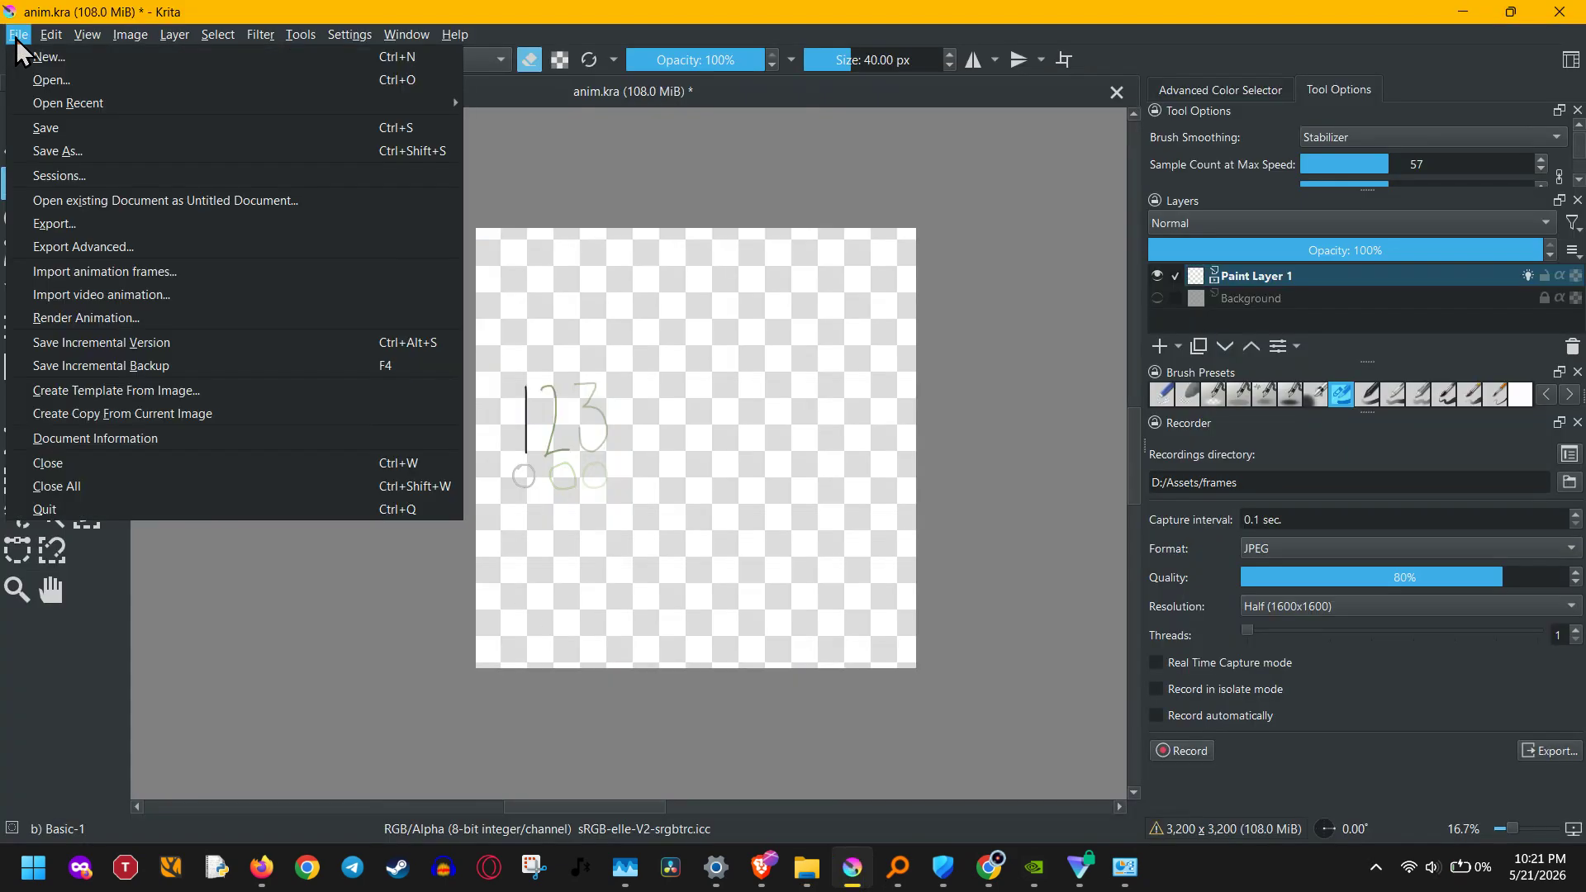
click(42, 83)
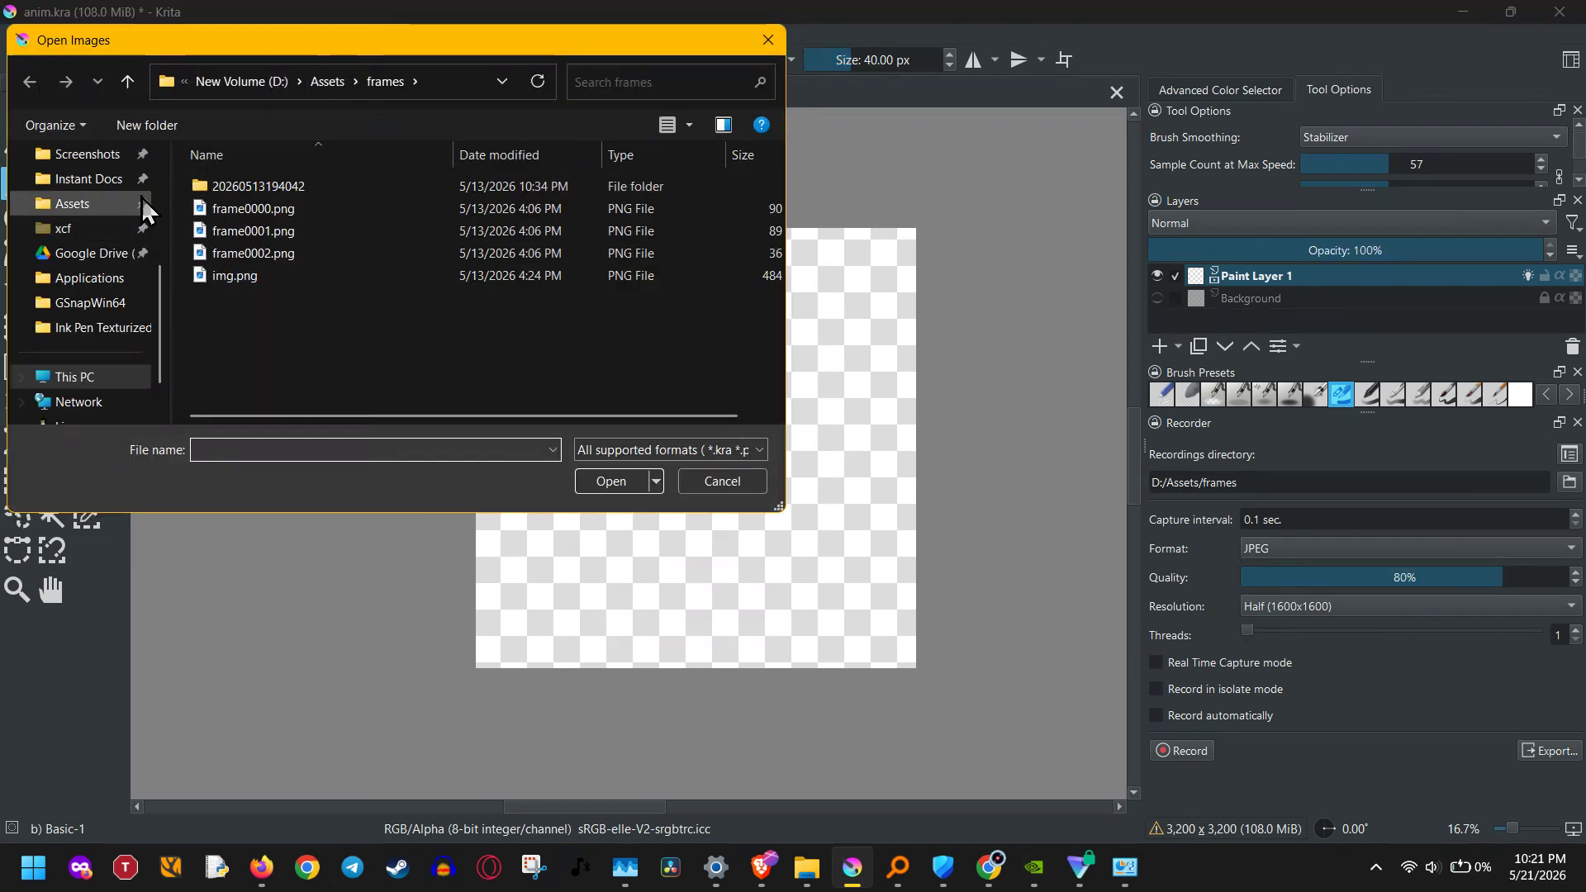
scroll(110, 211, up, 3)
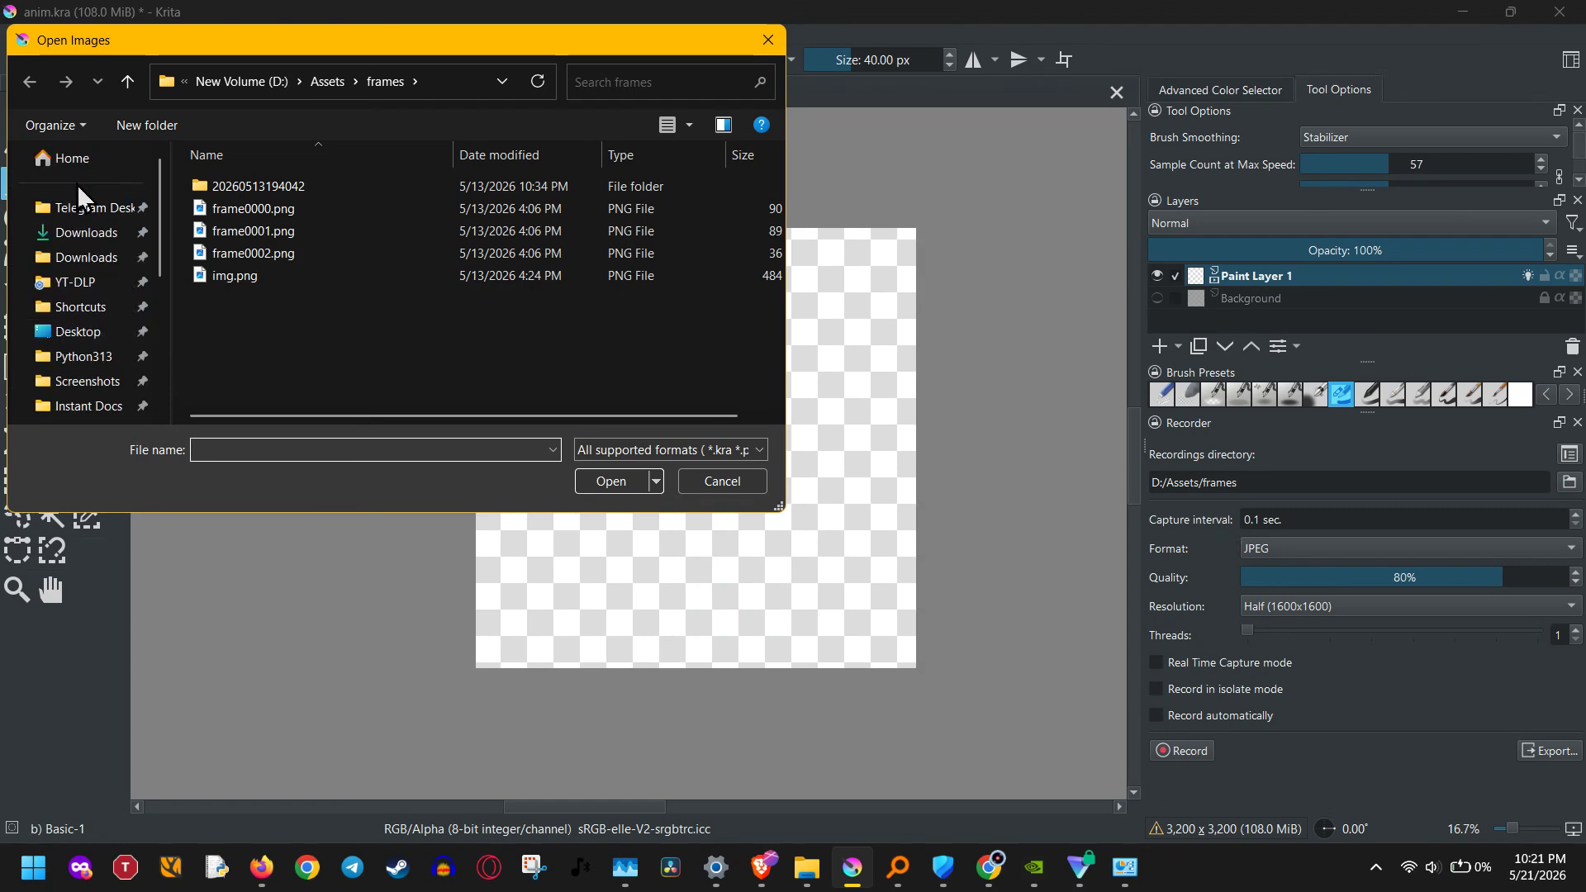
click(72, 331)
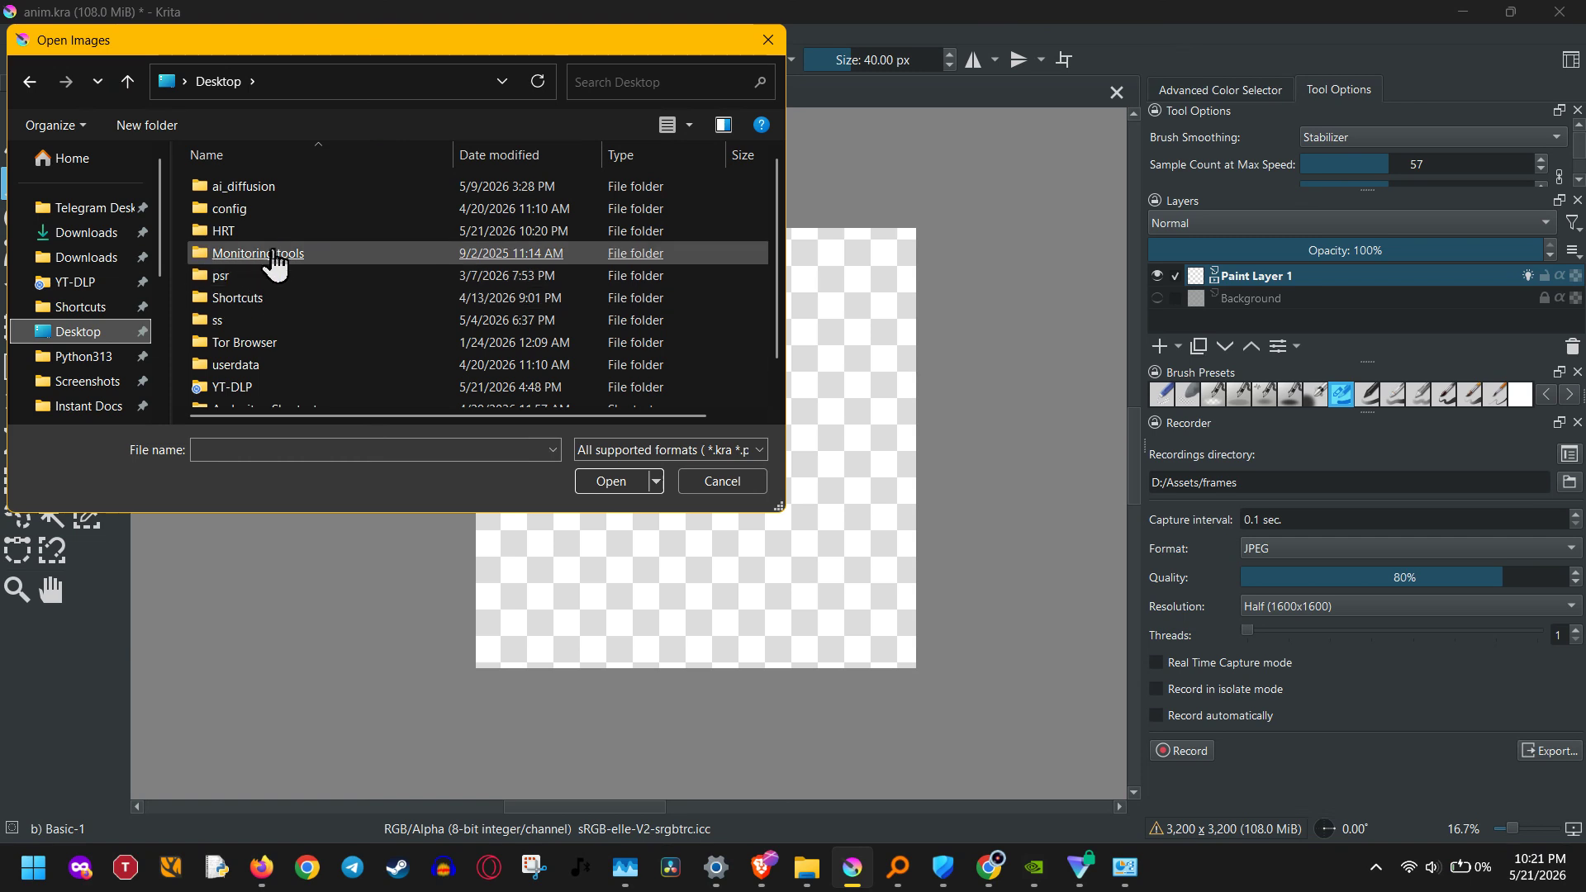
scroll(275, 262, down, 1)
click(248, 397)
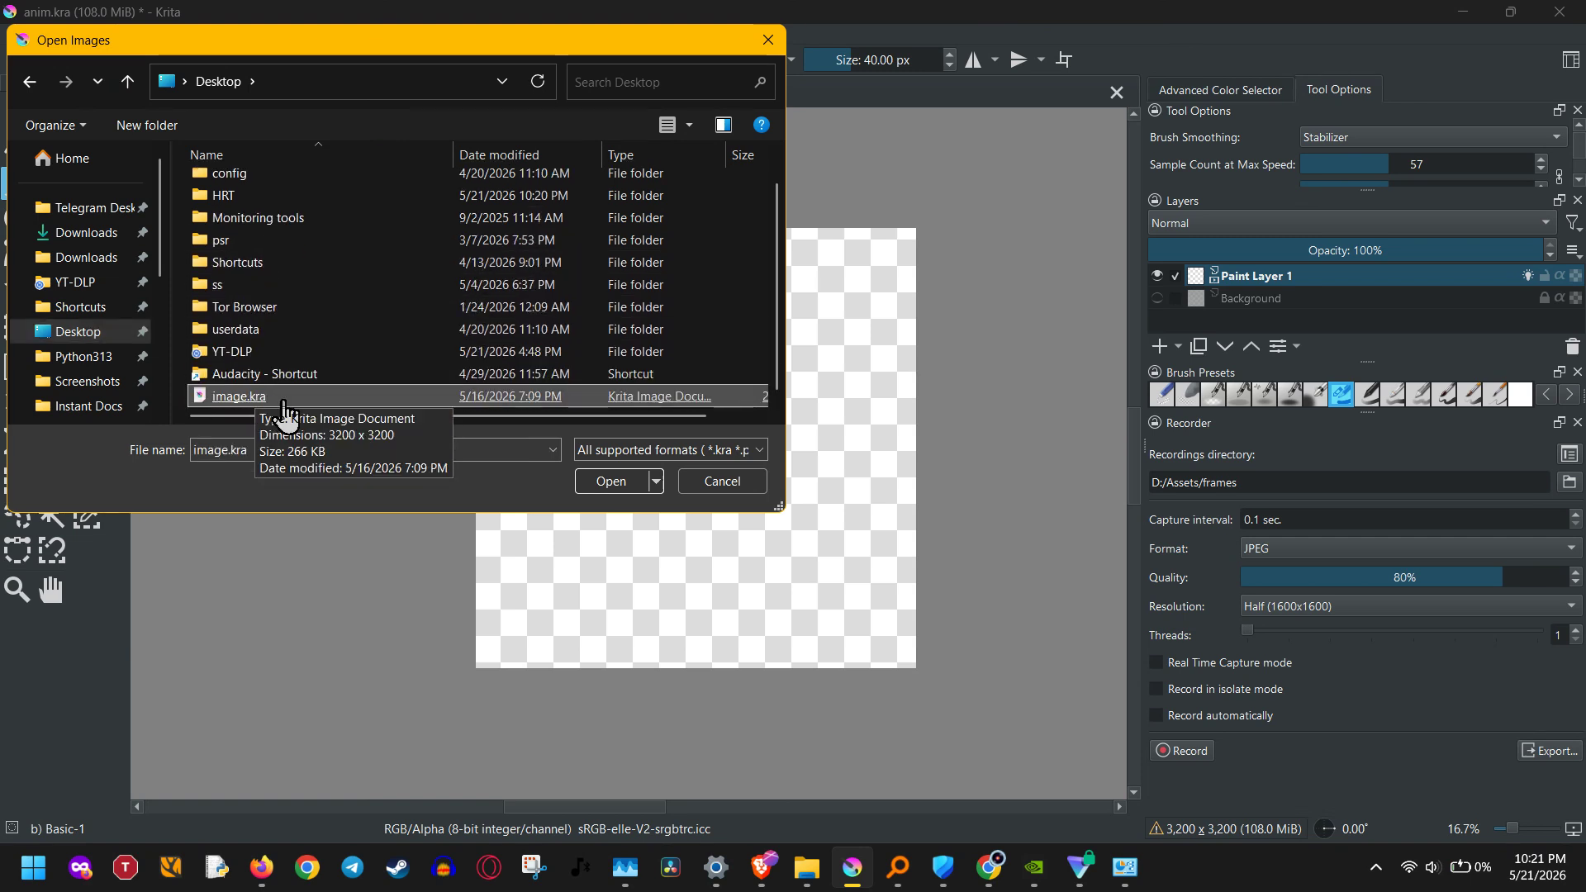
double_click(283, 402)
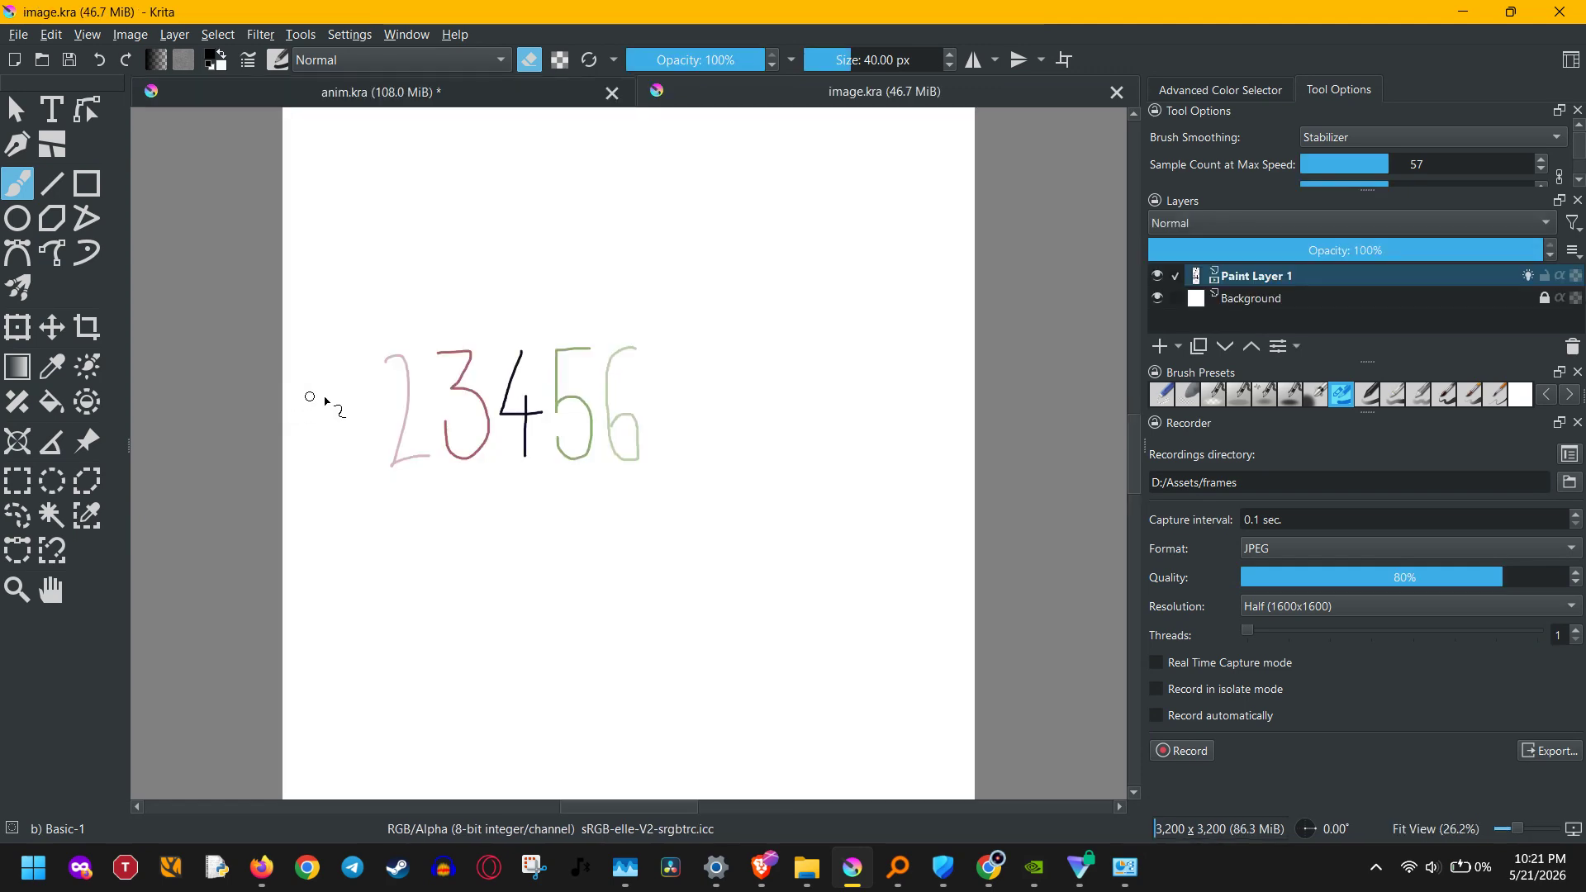
scroll(622, 405, down, 2)
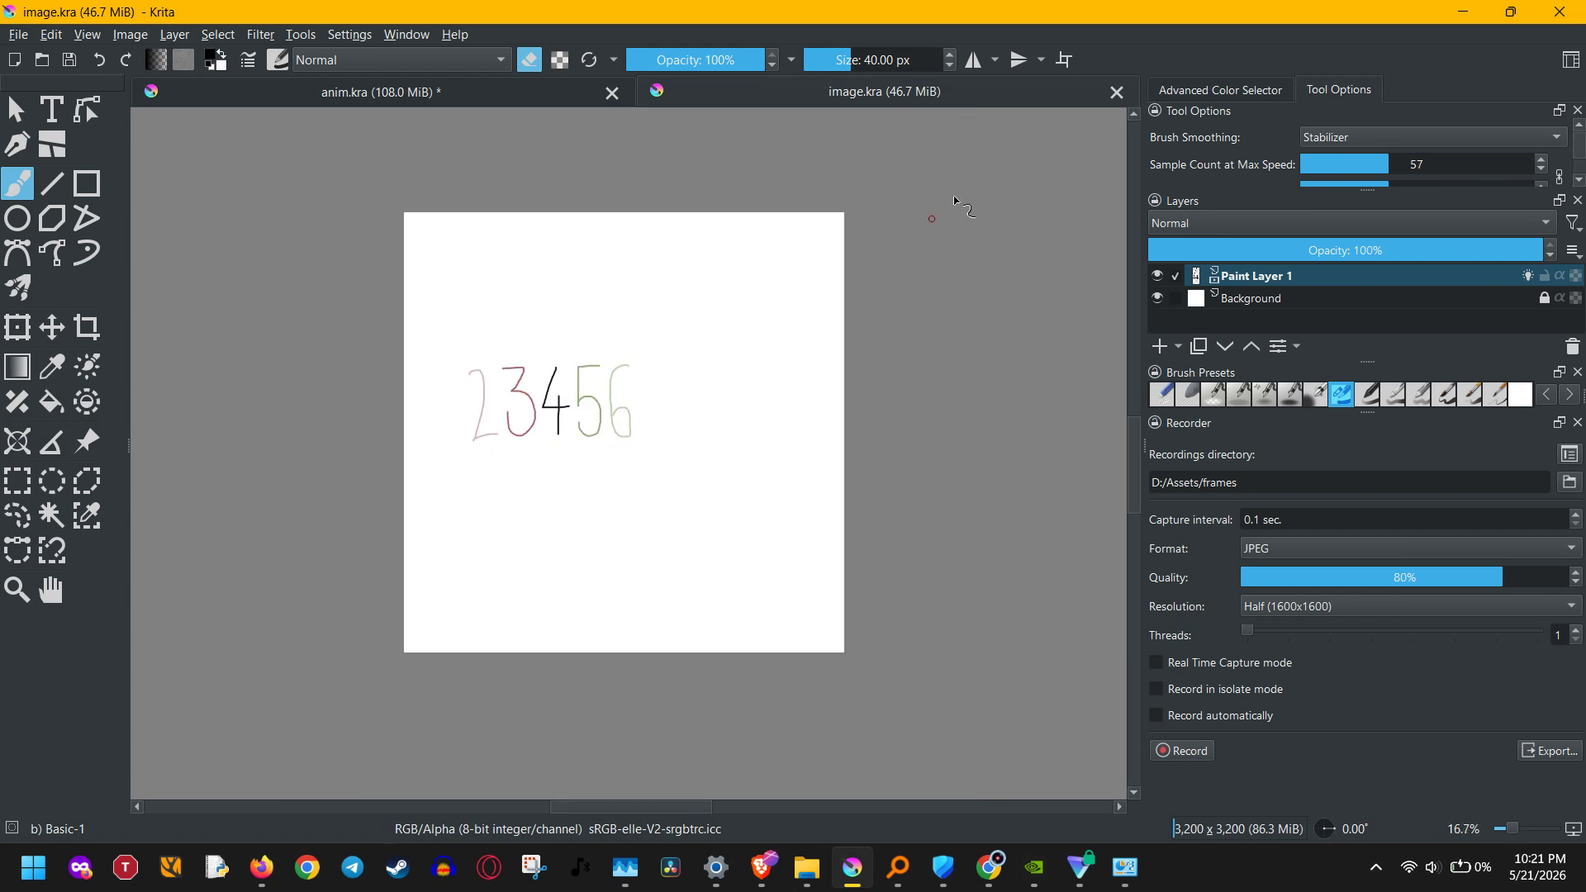
click(1117, 92)
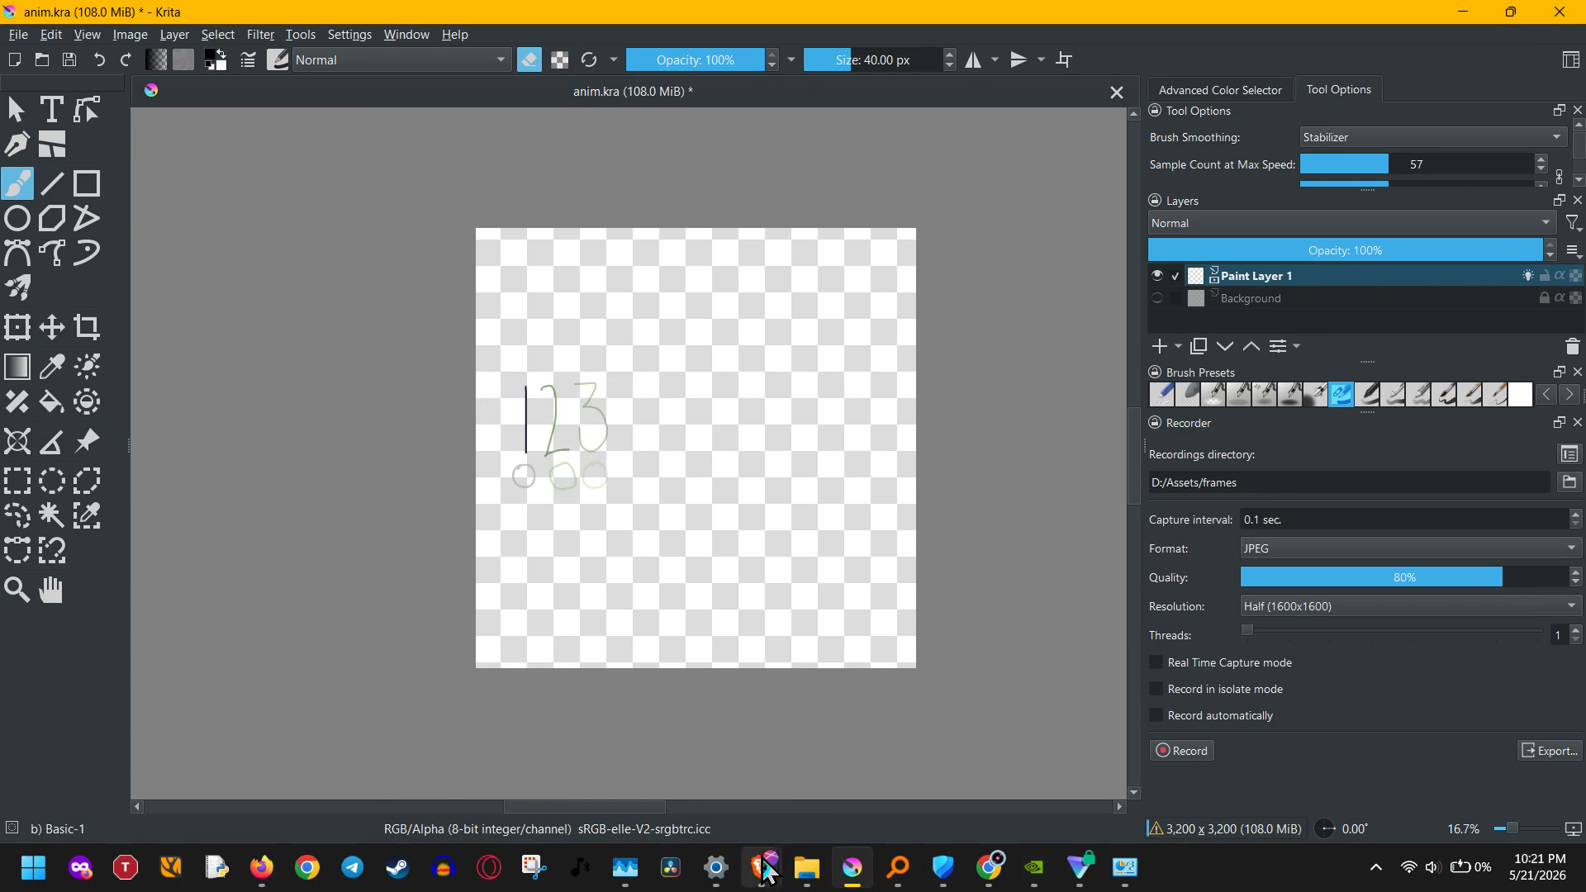
mouse_move(781, 838)
click(827, 769)
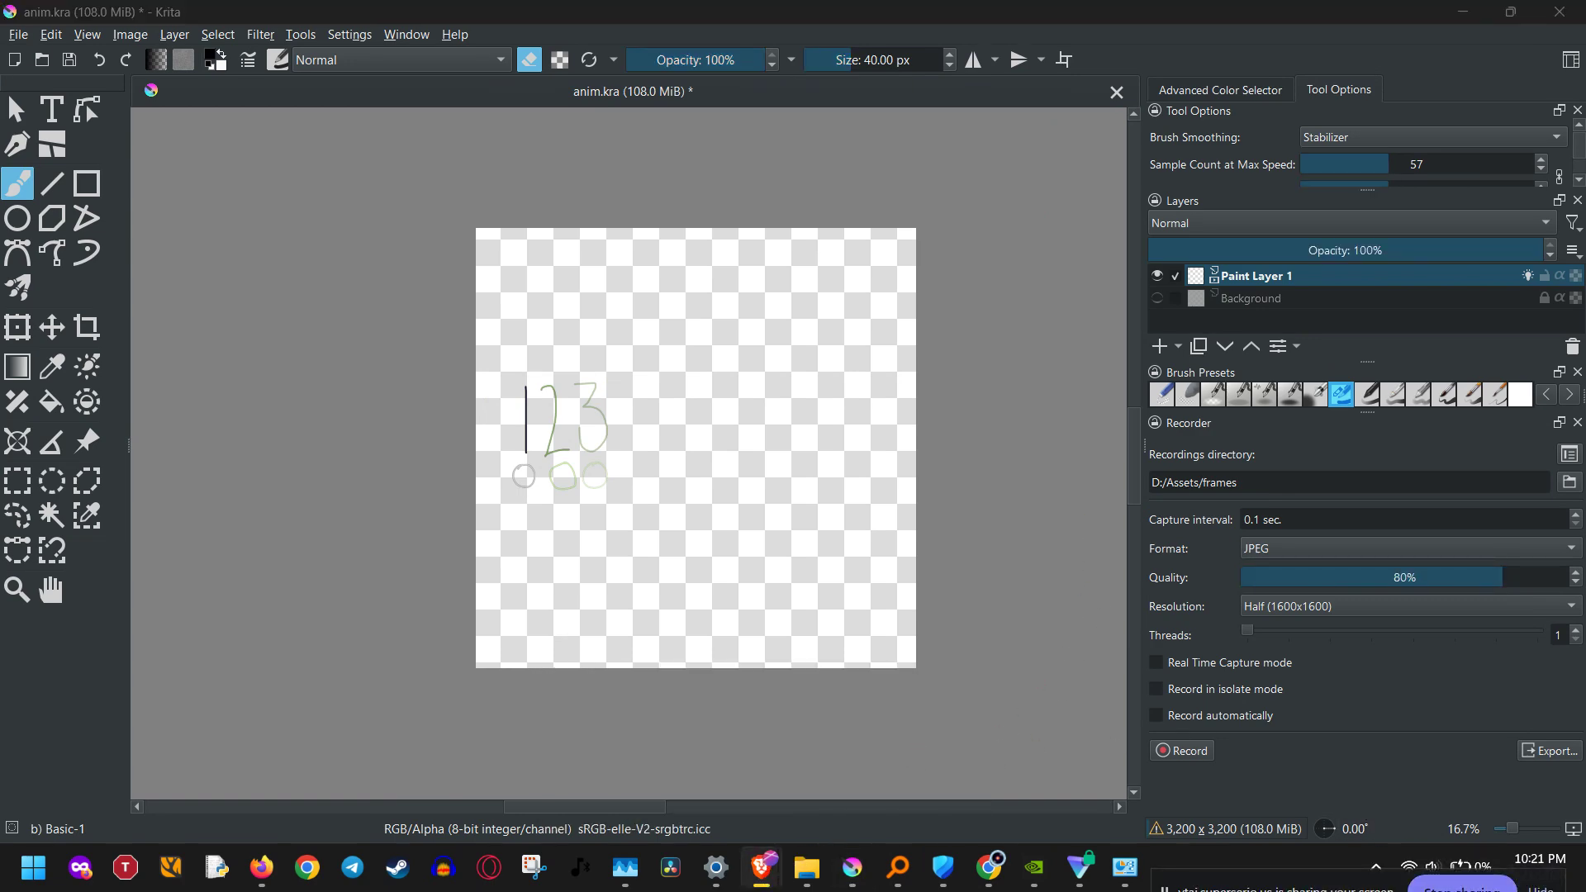